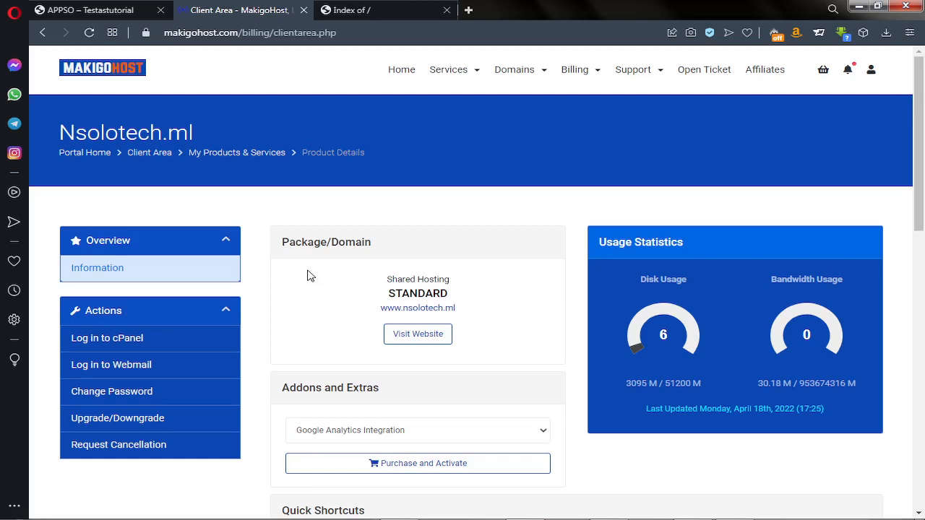
pyautogui.click(94, 10)
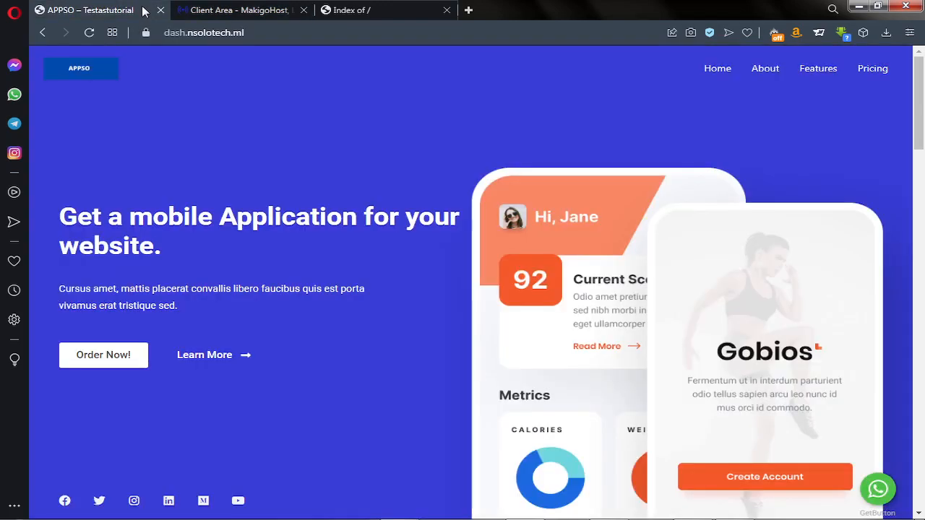
pyautogui.click(254, 10)
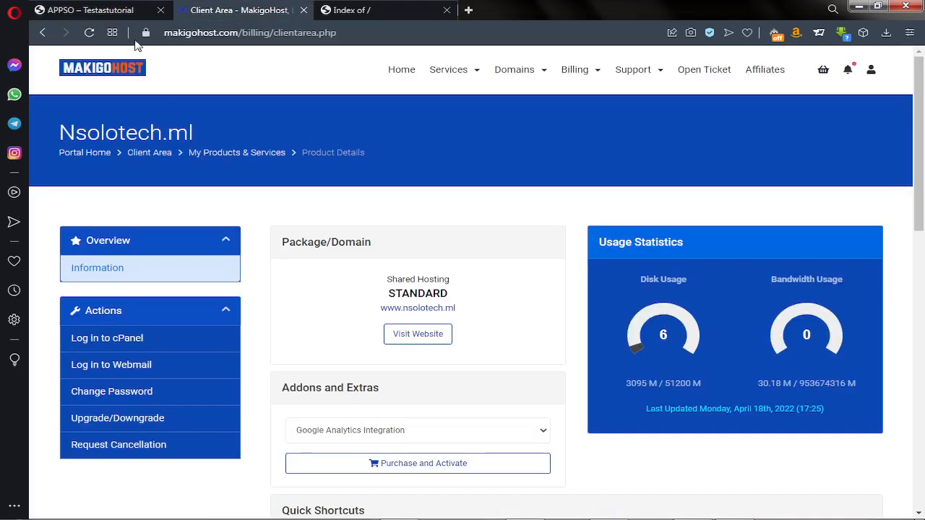
pyautogui.click(128, 11)
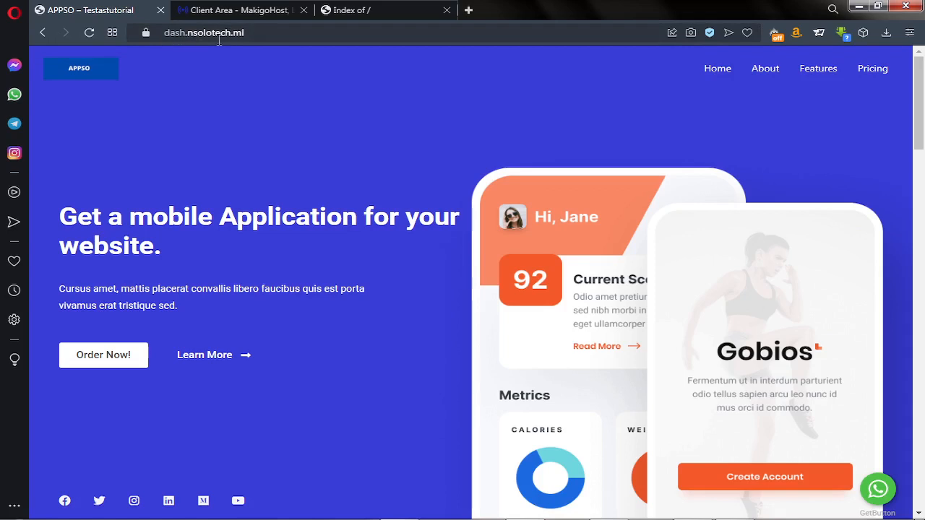
pyautogui.click(369, 11)
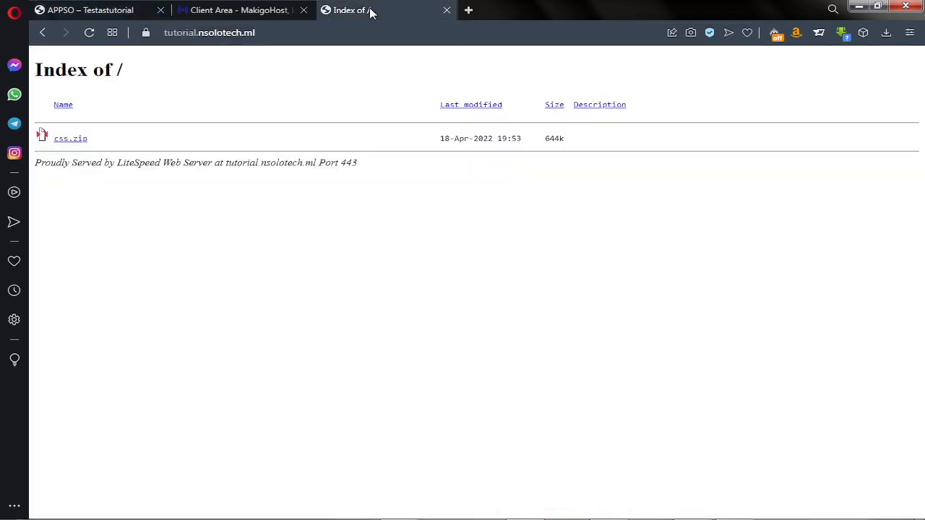
pyautogui.click(86, 39)
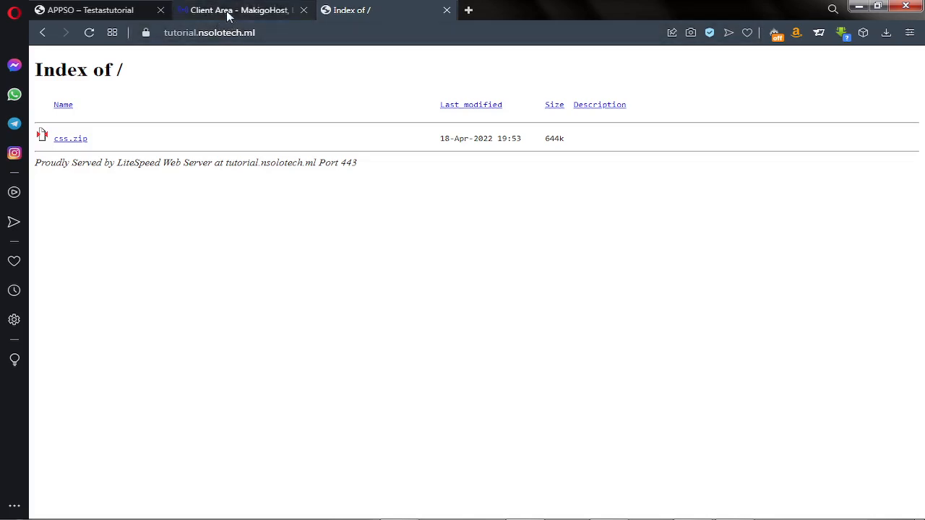
pyautogui.click(230, 11)
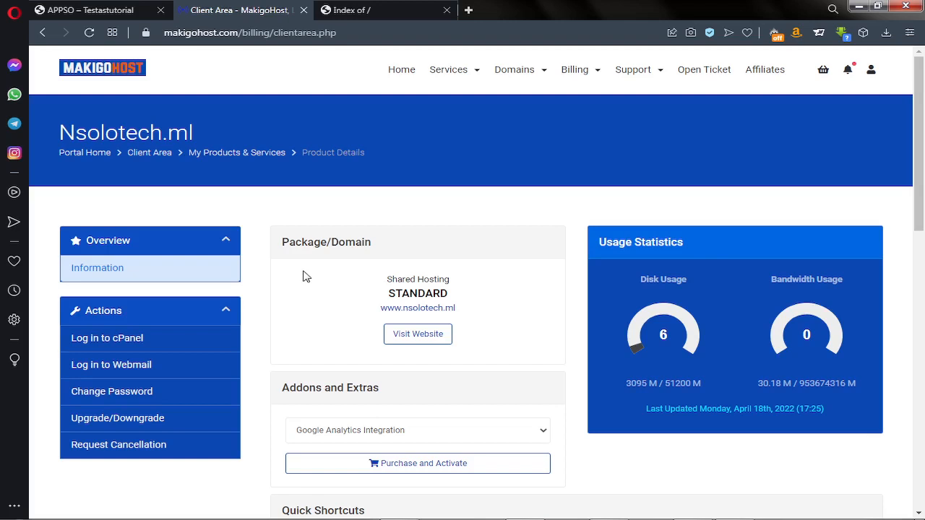
pyautogui.click(701, 80)
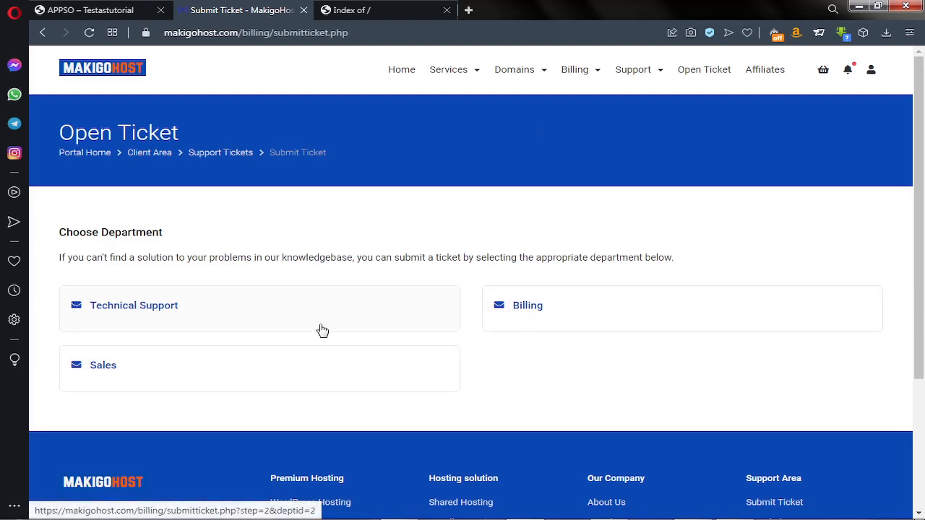
pyautogui.click(470, 75)
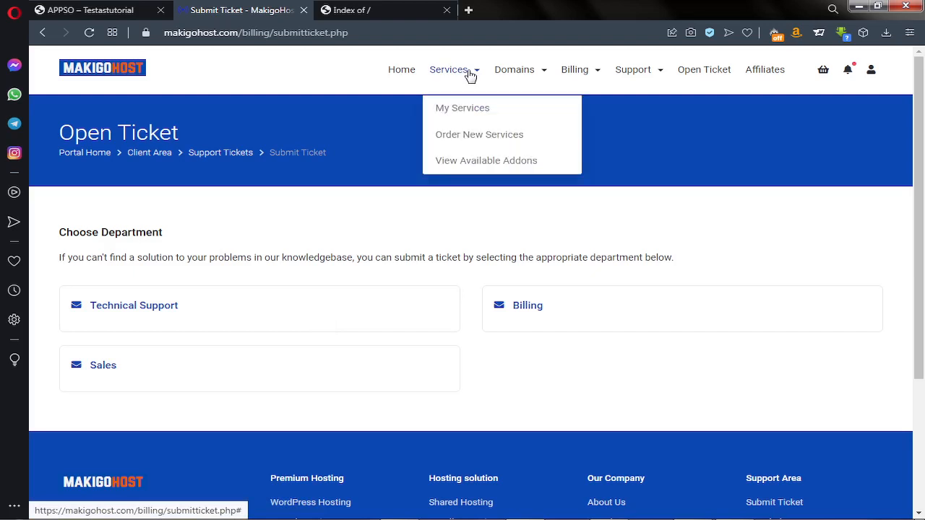
pyautogui.click(463, 116)
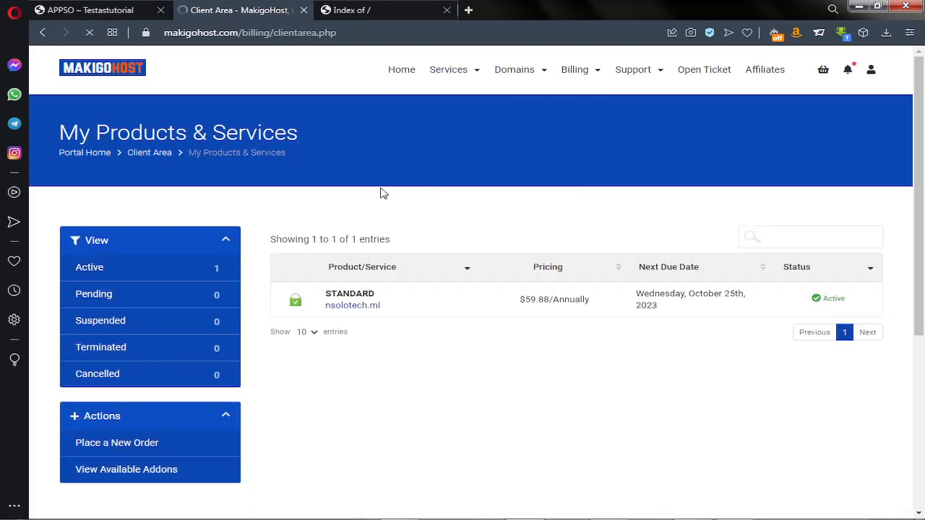
pyautogui.click(347, 299)
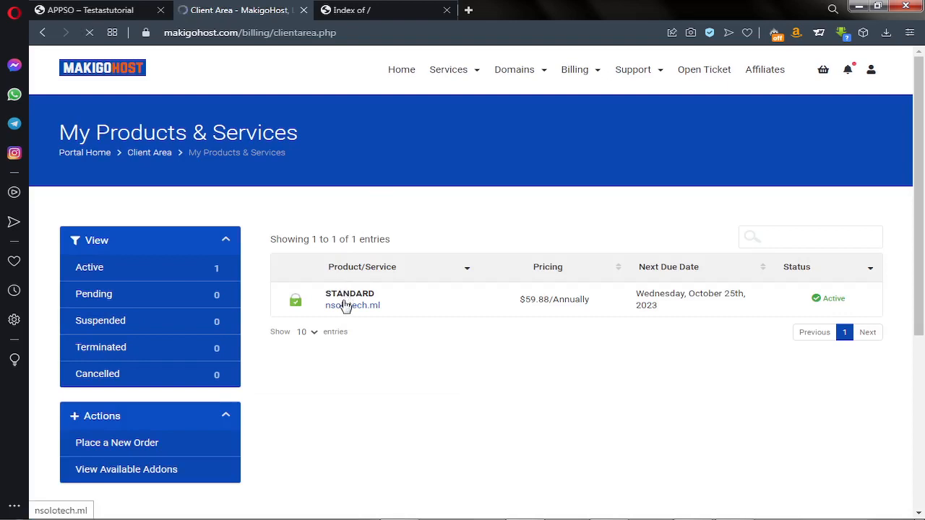
pyautogui.scroll(-1, 345, 306)
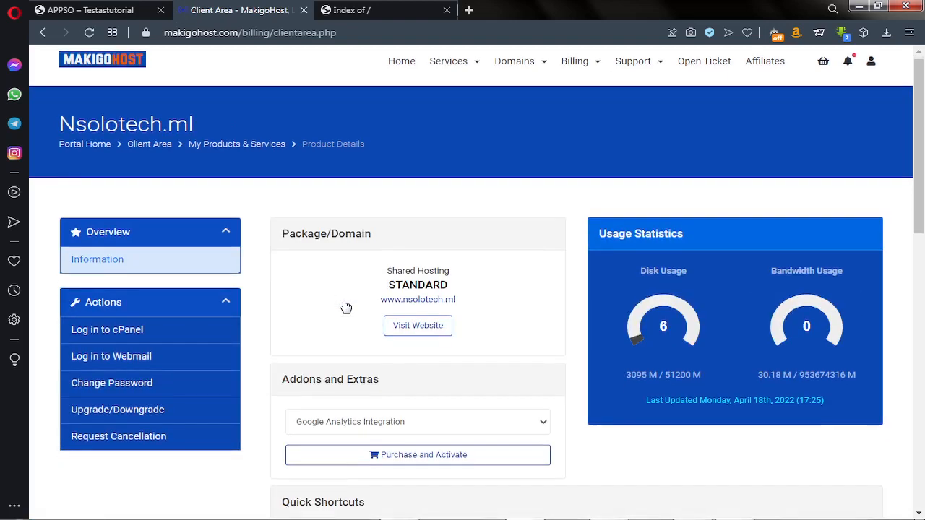
# Scroll down the Nsolotech.ml product details to the Quick Shortcuts, such as Email Accounts and File Manager
pyautogui.scroll(-2, 345, 306)
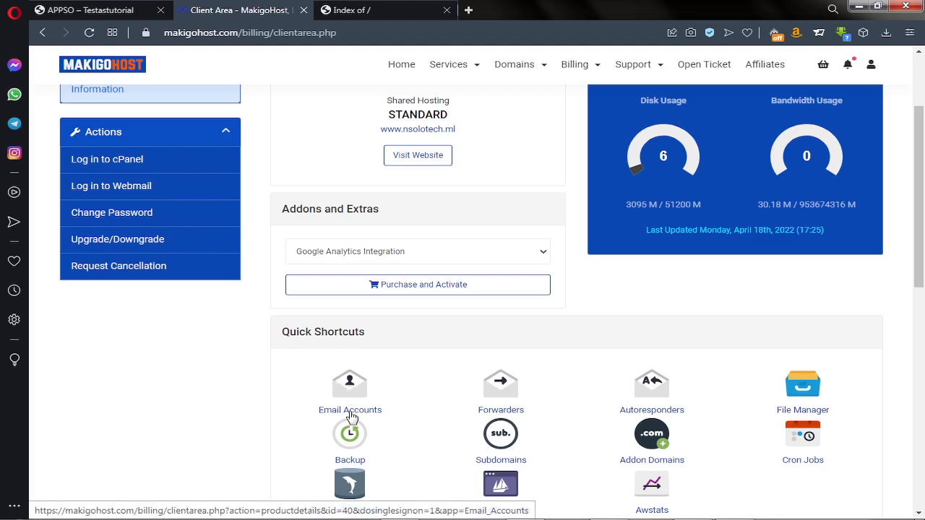
pyautogui.scroll(-1, 495, 394)
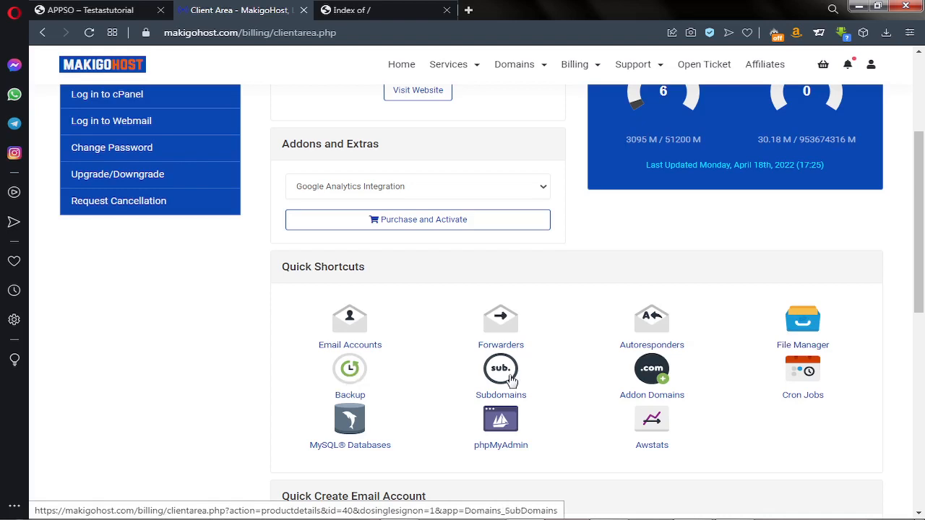
pyautogui.click(126, 13)
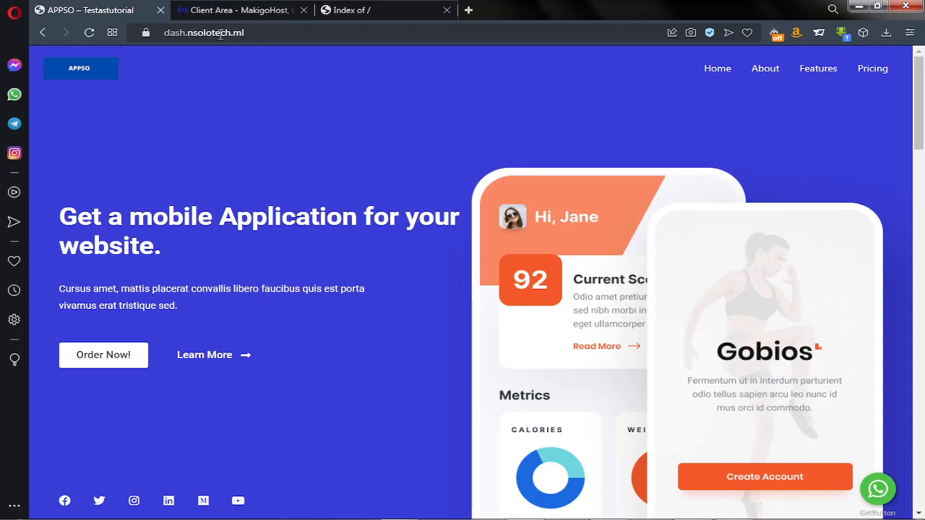
pyautogui.click(340, 10)
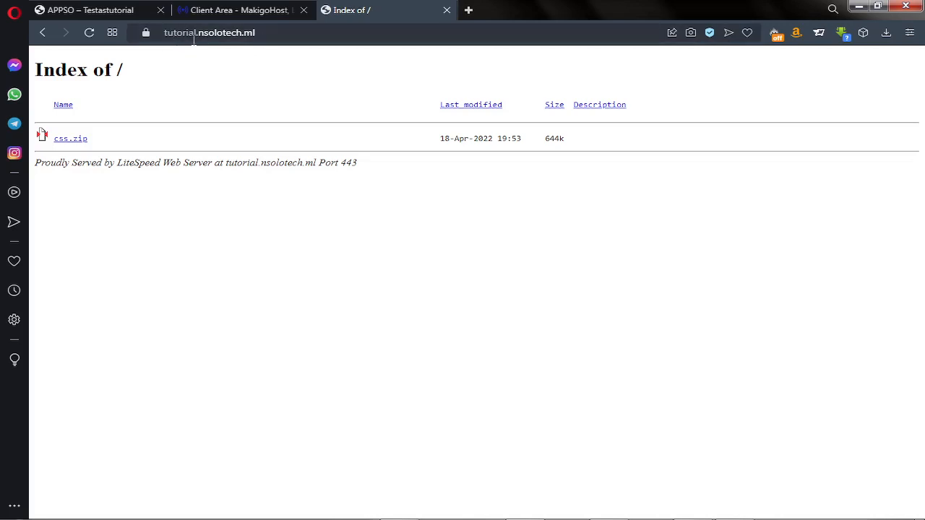
pyautogui.click(86, 12)
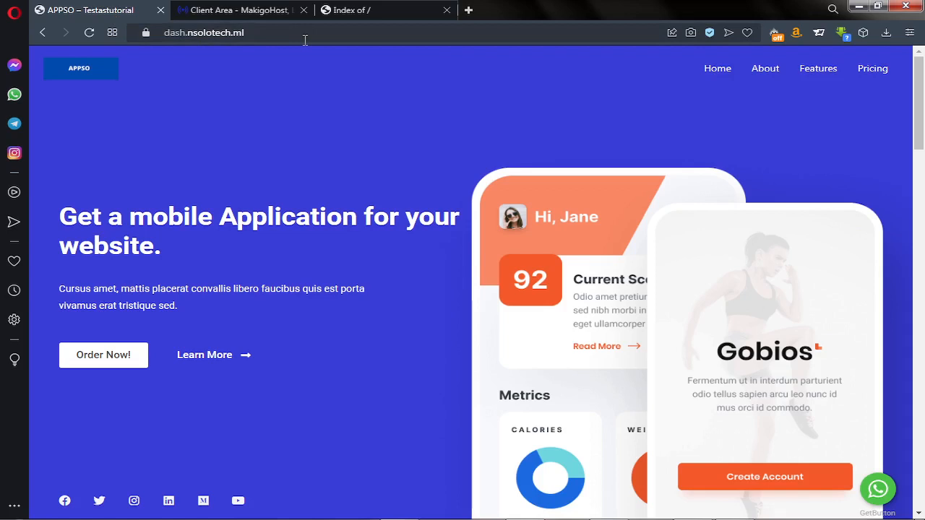
pyautogui.click(238, 12)
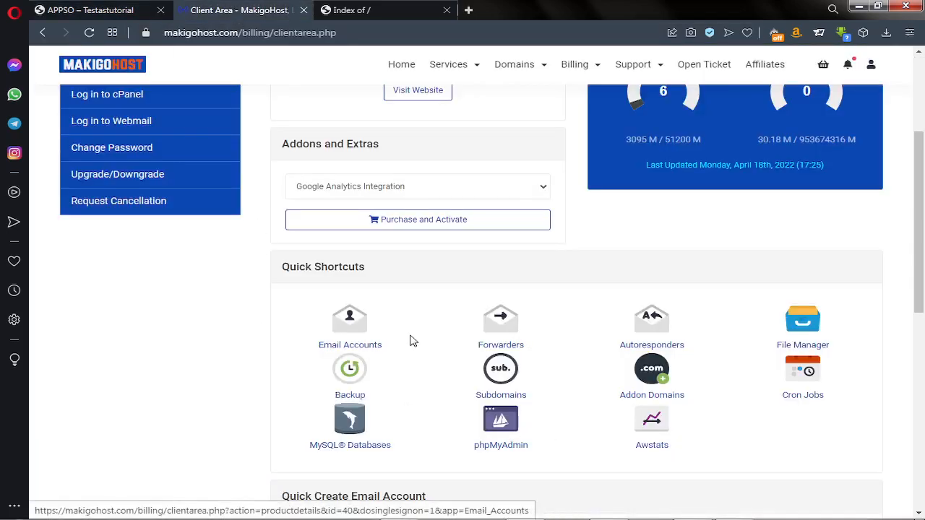
# Open the Email Accounts page from Quick Shortcuts and review the system and support accounts
pyautogui.click(355, 330)
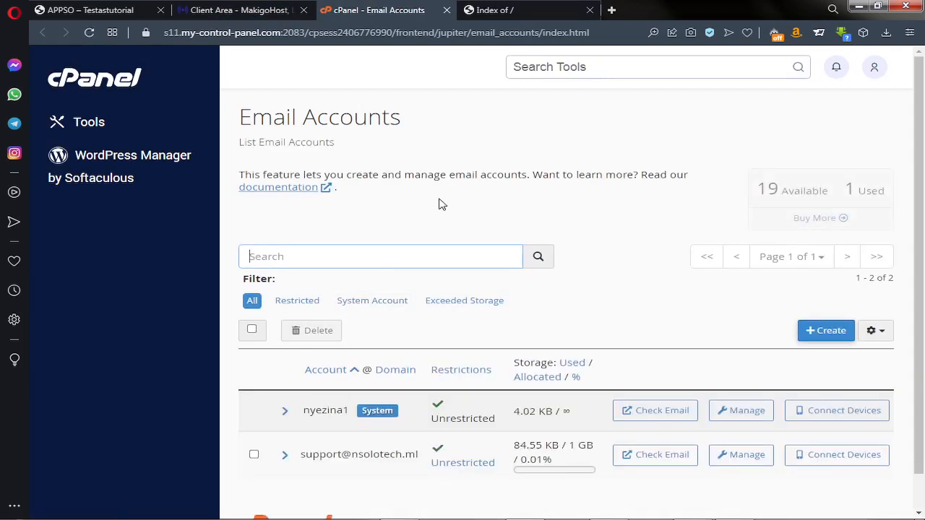
pyautogui.scroll(-1, 419, 245)
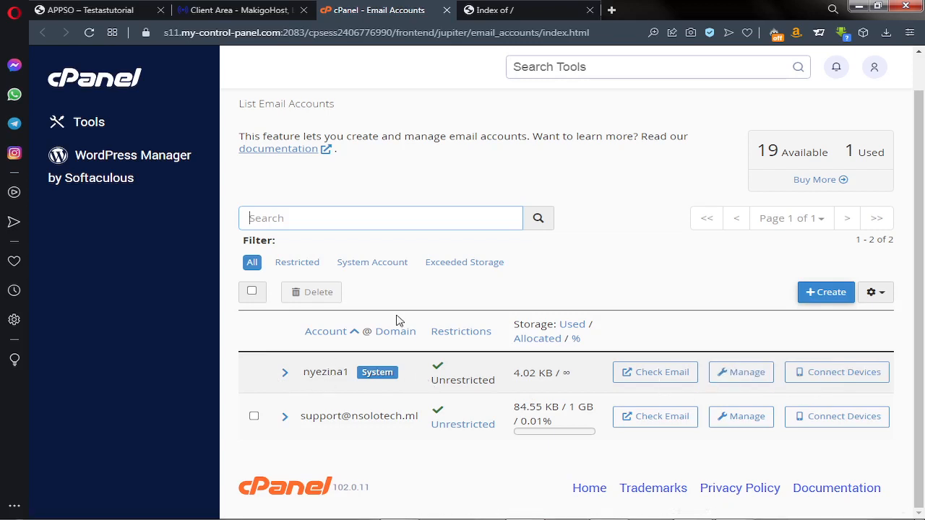
# Start a new email account and keep nsolotech.ml selected as its domain
pyautogui.click(824, 296)
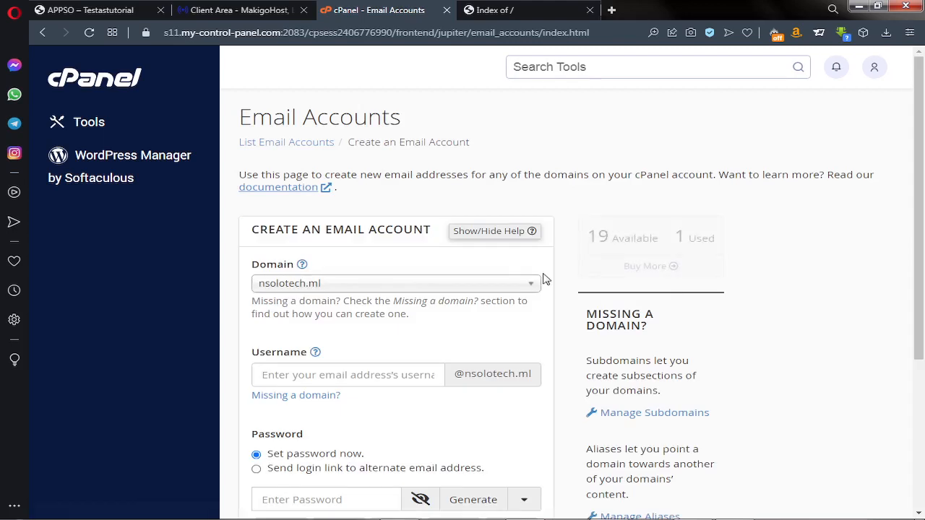
pyautogui.click(320, 284)
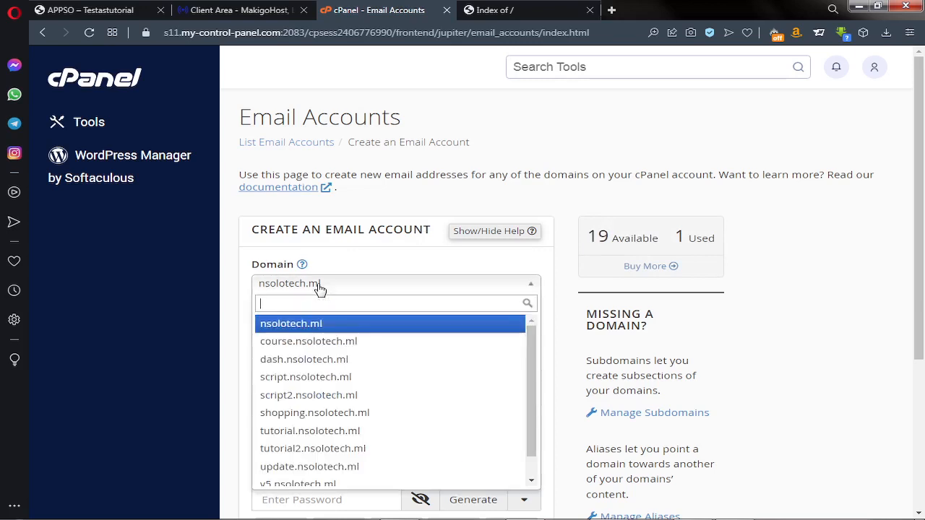
pyautogui.click(320, 284)
pyautogui.click(320, 284)
pyautogui.scroll(-1, 329, 355)
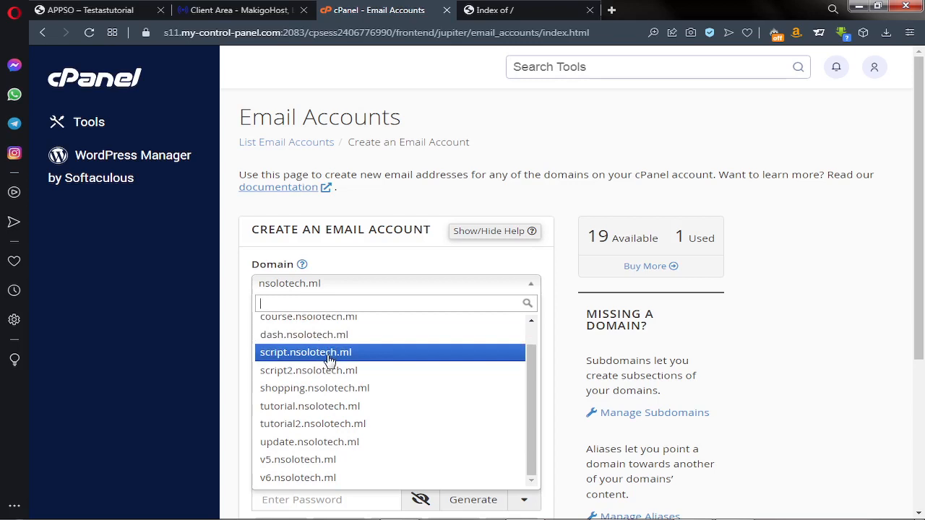
pyautogui.scroll(1, 330, 359)
pyautogui.scroll(-1, 328, 360)
pyautogui.scroll(1, 329, 359)
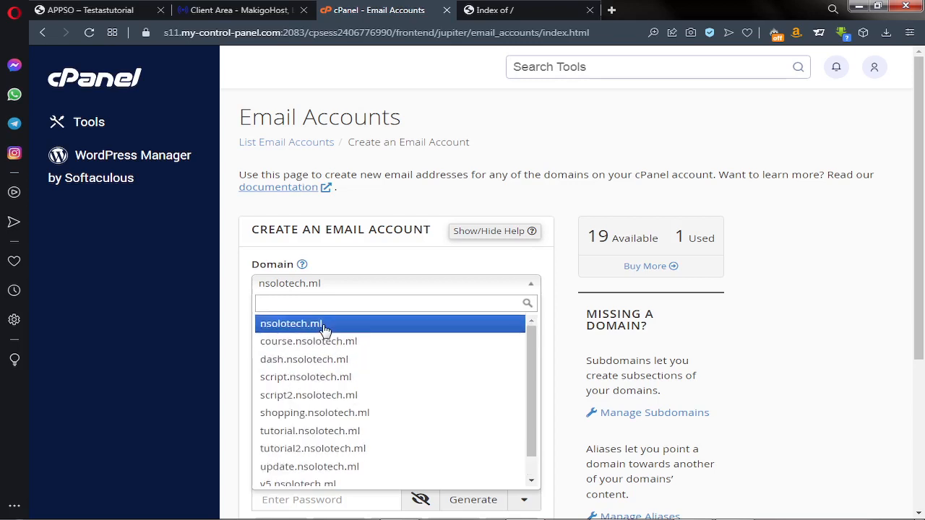
pyautogui.click(324, 329)
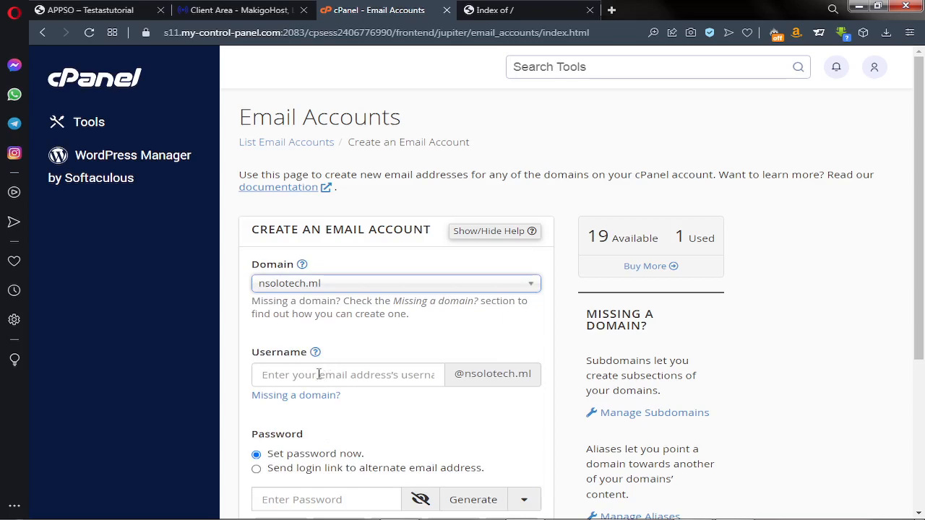
pyautogui.scroll(-1, 317, 380)
pyautogui.scroll(-1, 317, 380)
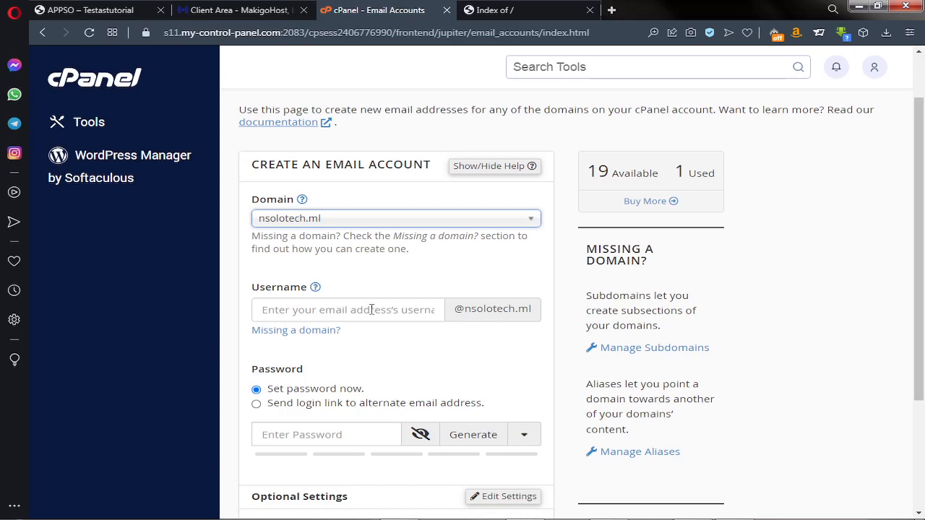
pyautogui.click(371, 310)
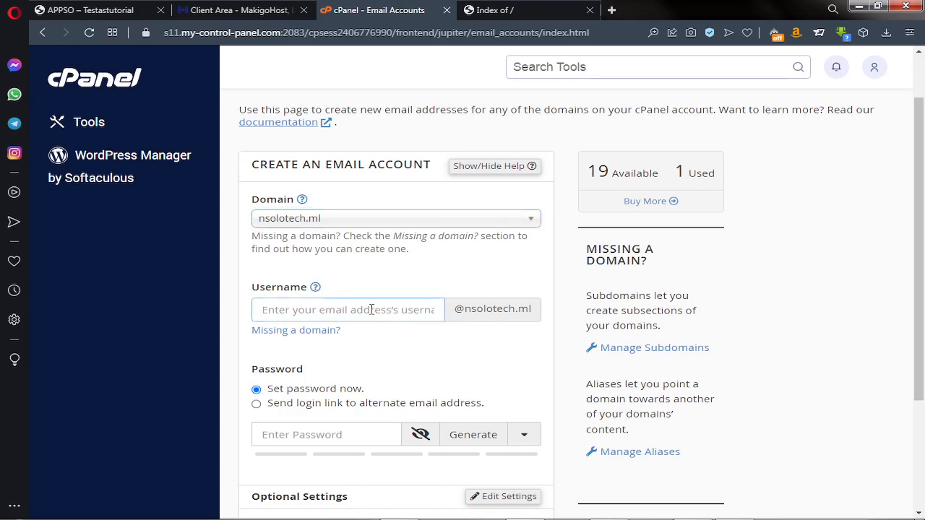
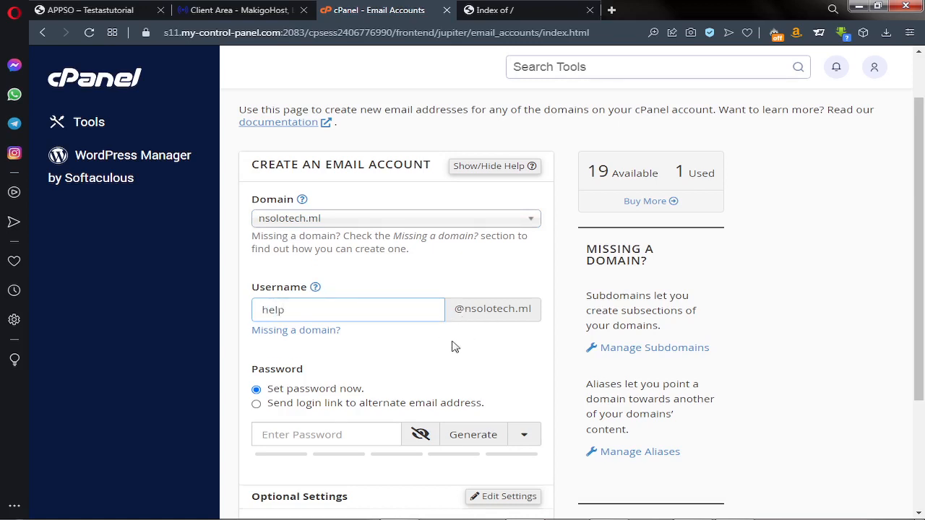
pyautogui.scroll(-1, 453, 344)
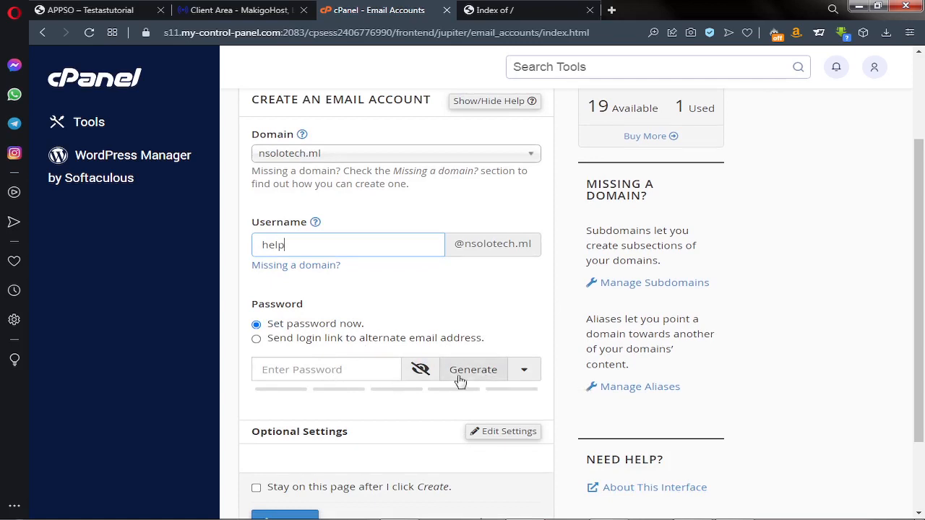
pyautogui.click(486, 381)
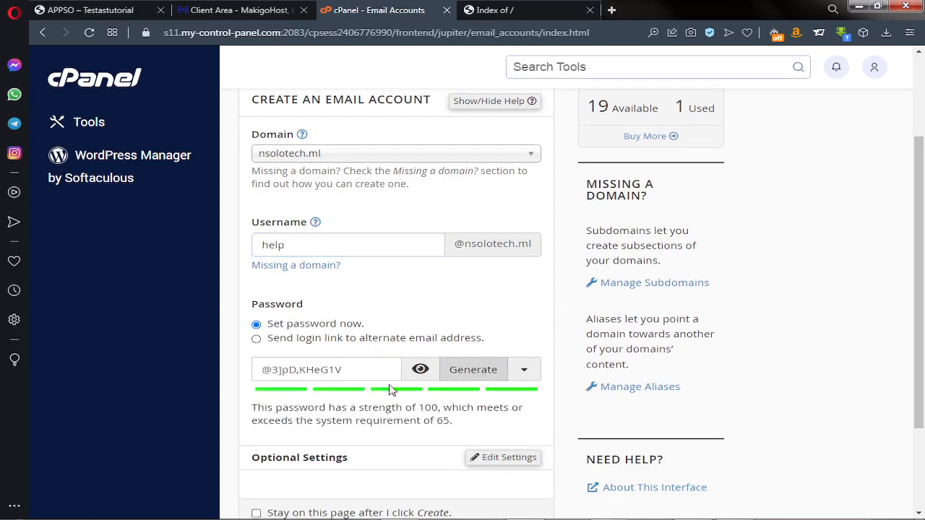
pyautogui.moveTo(351, 369); pyautogui.dragTo(256, 366)
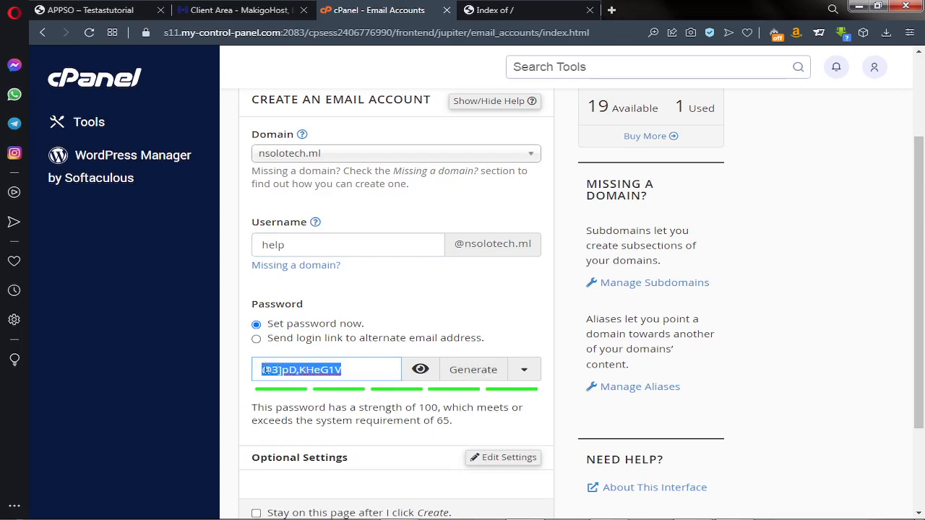
pyautogui.click(239, 381)
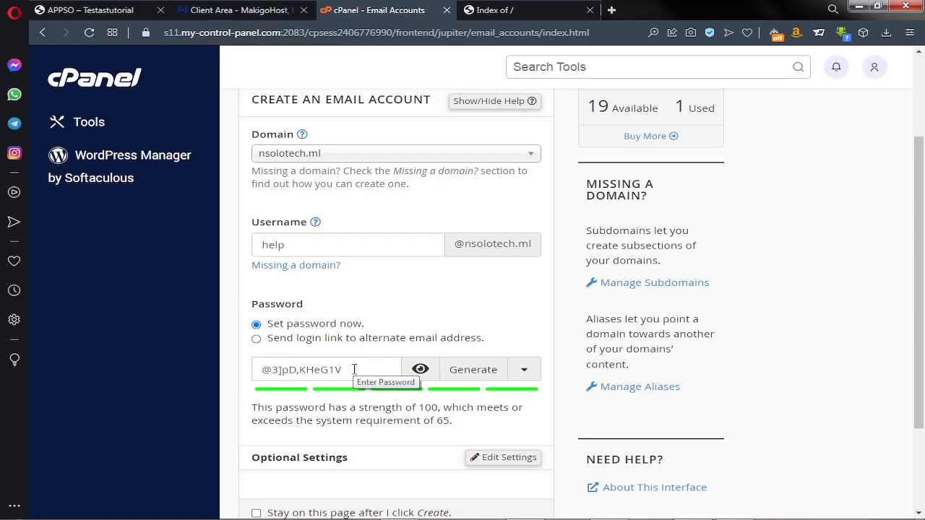
pyautogui.scroll(-2, 354, 369)
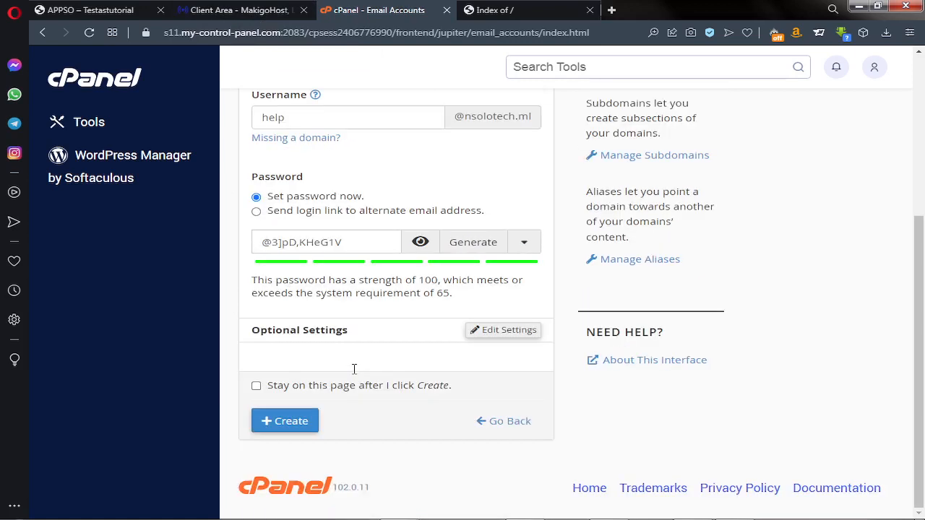
pyautogui.click(277, 425)
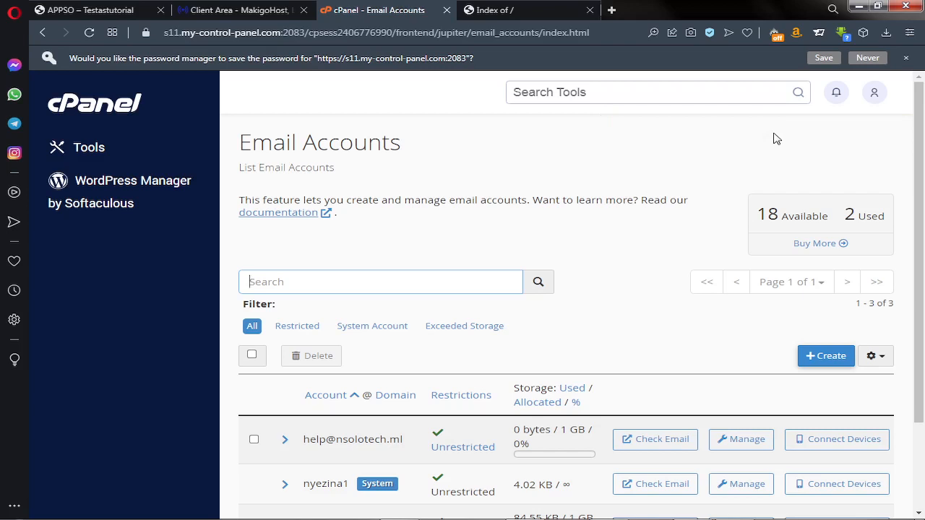
pyautogui.scroll(-2, 766, 138)
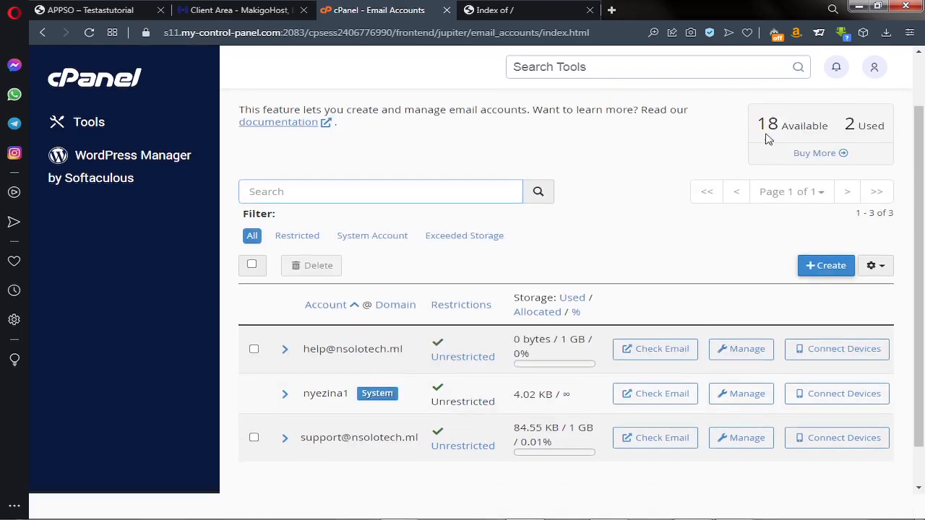
# Open the help inbox in Roundcube Webmail, then return to the cPanel Email Accounts tab
pyautogui.click(659, 350)
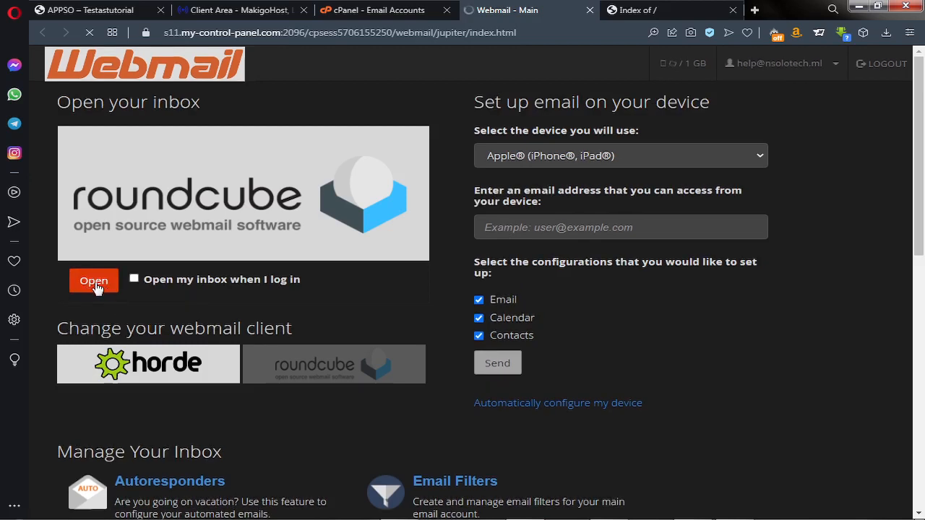
pyautogui.click(95, 282)
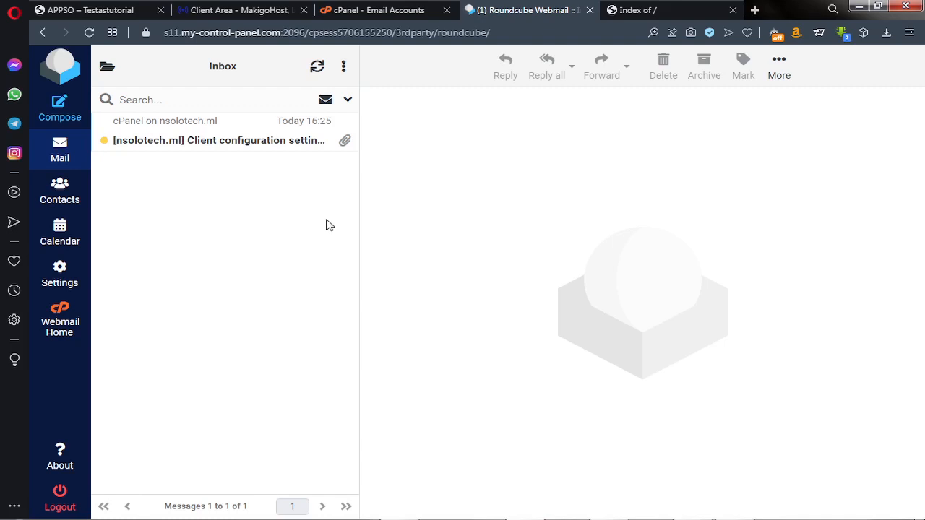
pyautogui.click(361, 14)
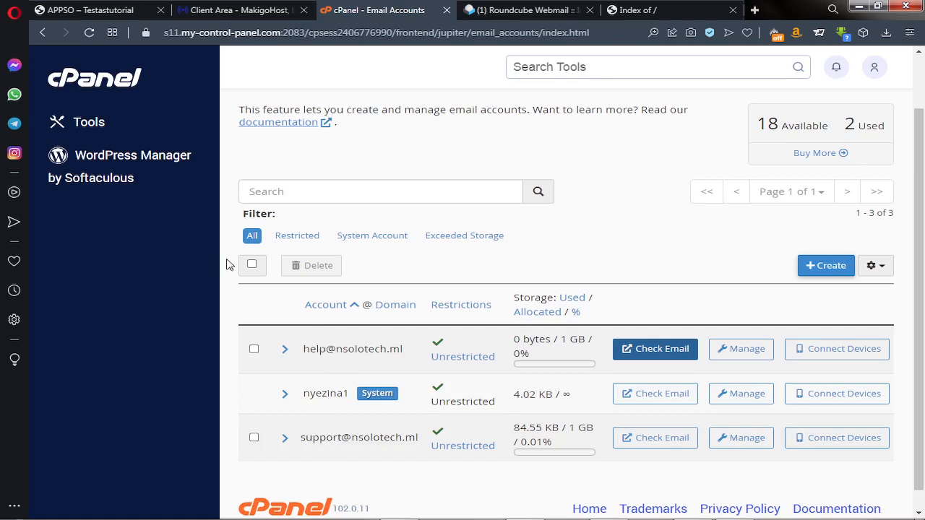
# Return to the cPanel Tools page, expand the Email group and open Forwarders
pyautogui.click(87, 127)
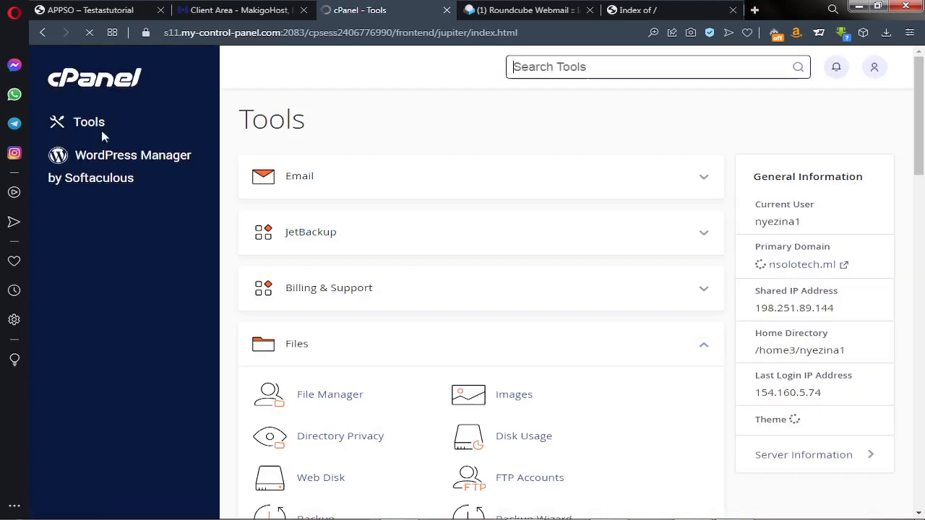
pyautogui.scroll(-3, 424, 250)
pyautogui.scroll(-8, 425, 251)
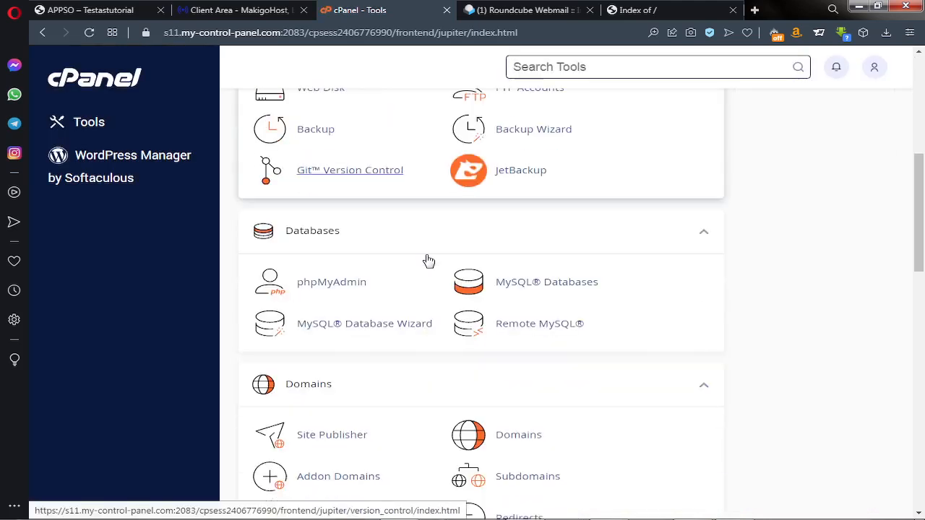
pyautogui.scroll(-10, 428, 257)
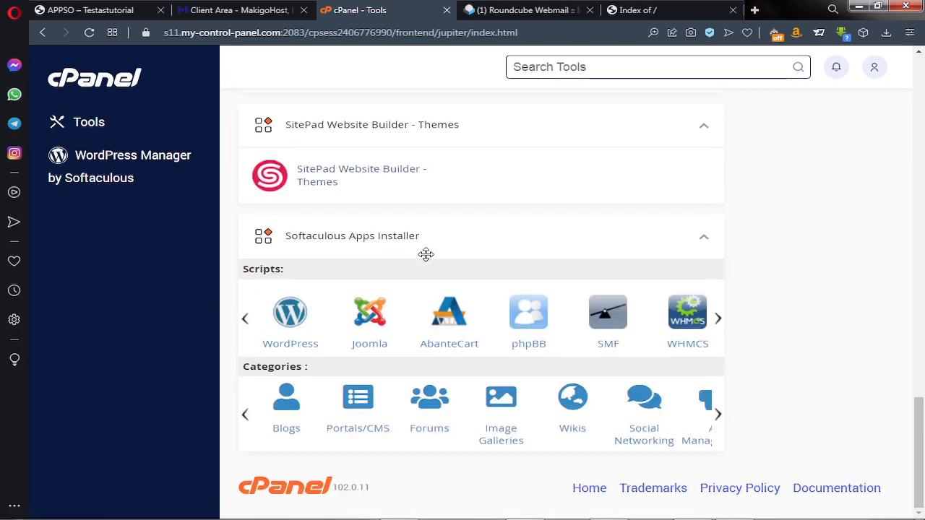
pyautogui.scroll(12, 426, 256)
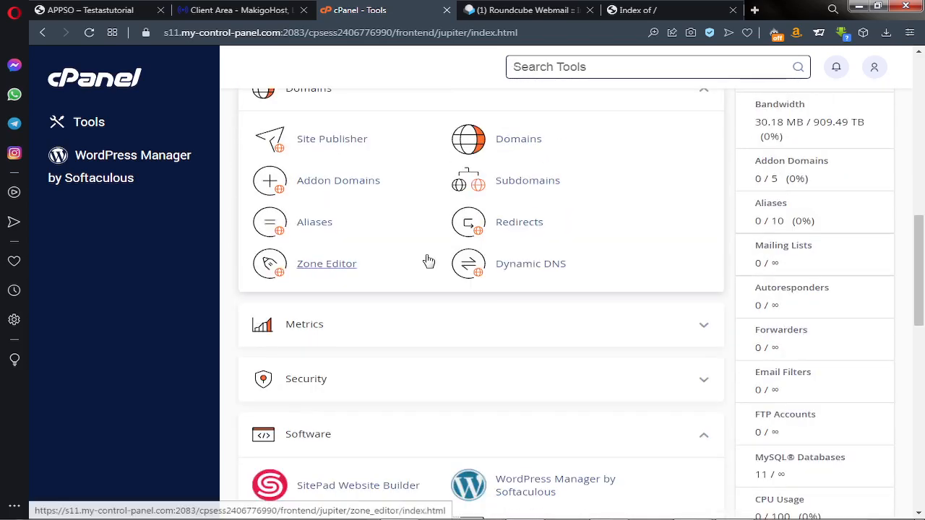
pyautogui.scroll(5, 429, 261)
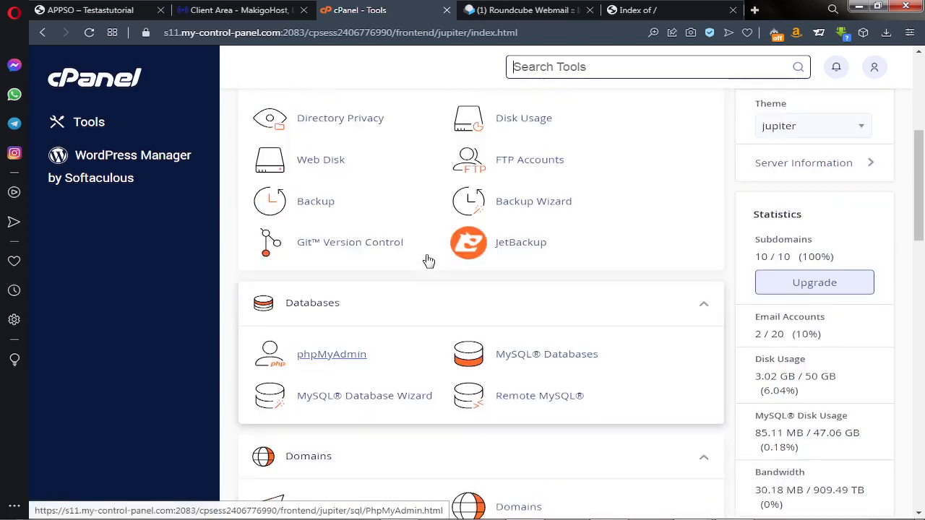
pyautogui.scroll(5, 429, 261)
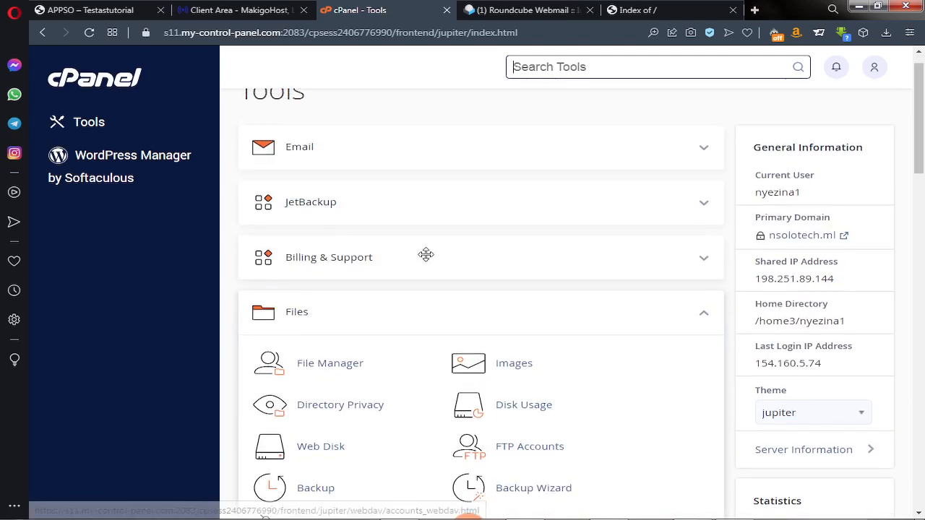
pyautogui.scroll(1, 427, 254)
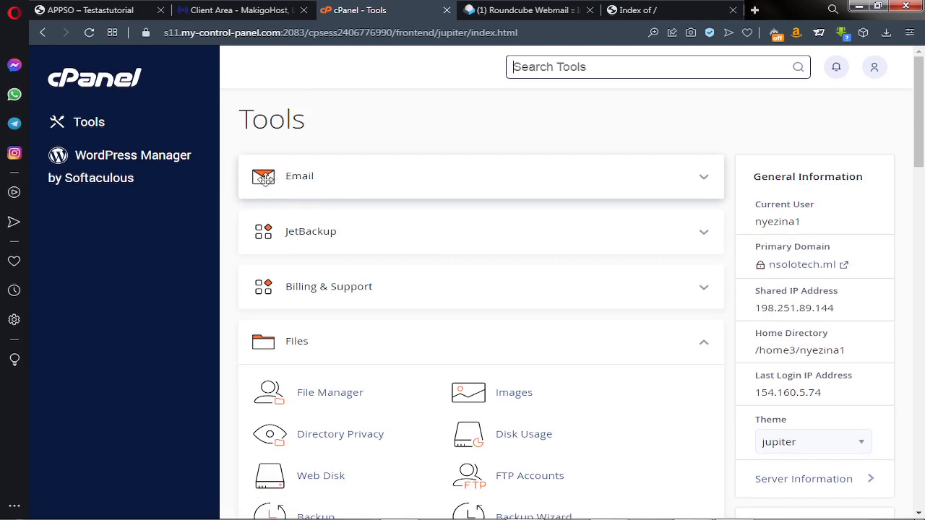
pyautogui.moveTo(264, 178); pyautogui.dragTo(267, 203)
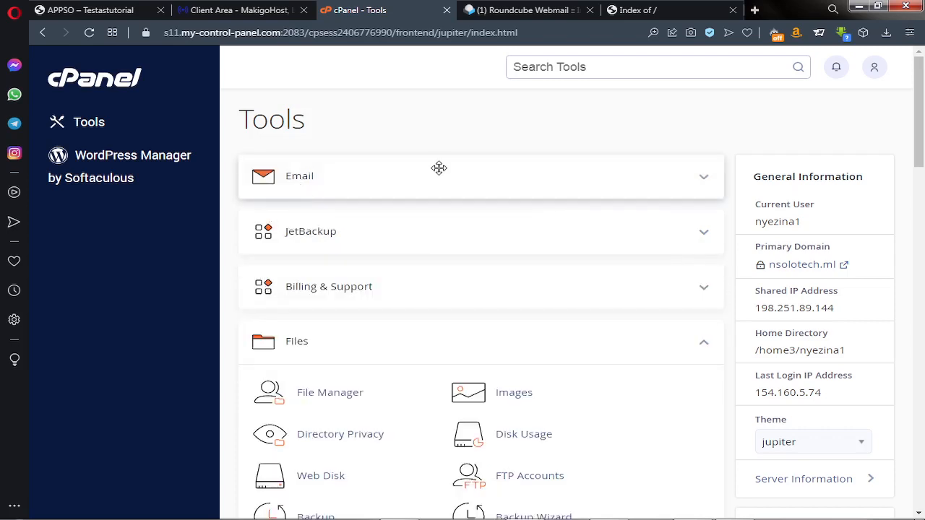
pyautogui.click(705, 187)
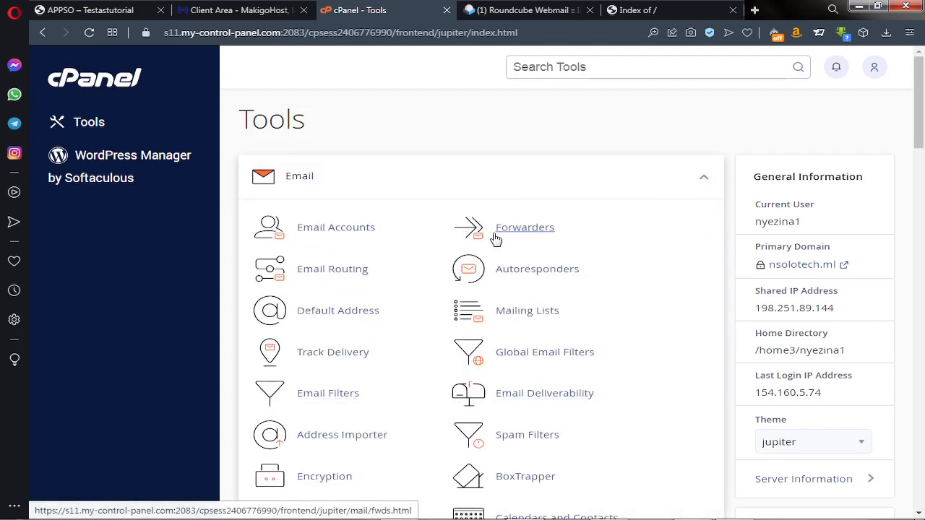
pyautogui.click(529, 234)
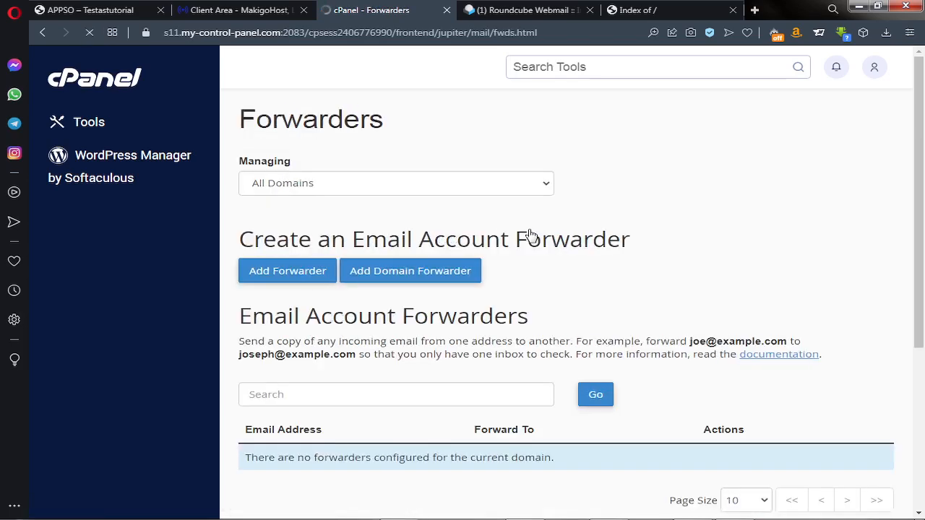
# Review the empty Forwarders page and start adding a new forwarder
pyautogui.scroll(-2, 530, 232)
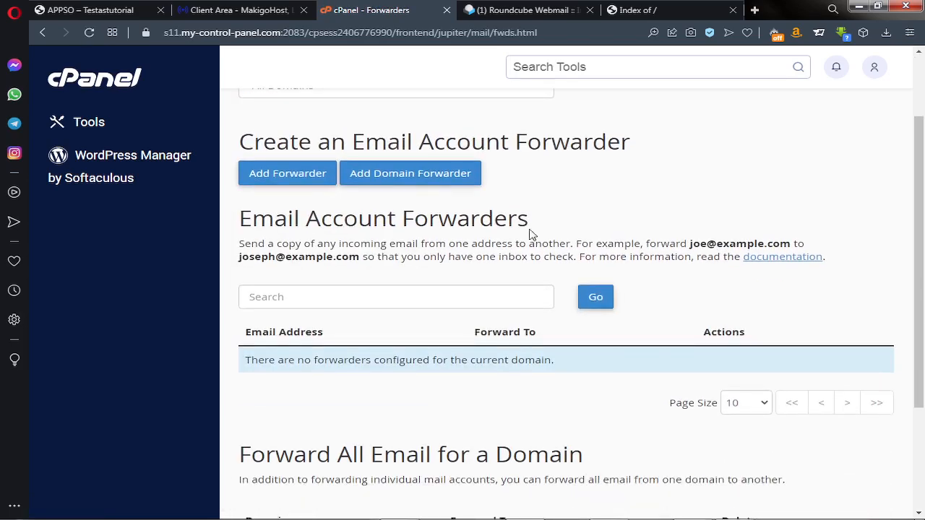
pyautogui.scroll(-2, 530, 230)
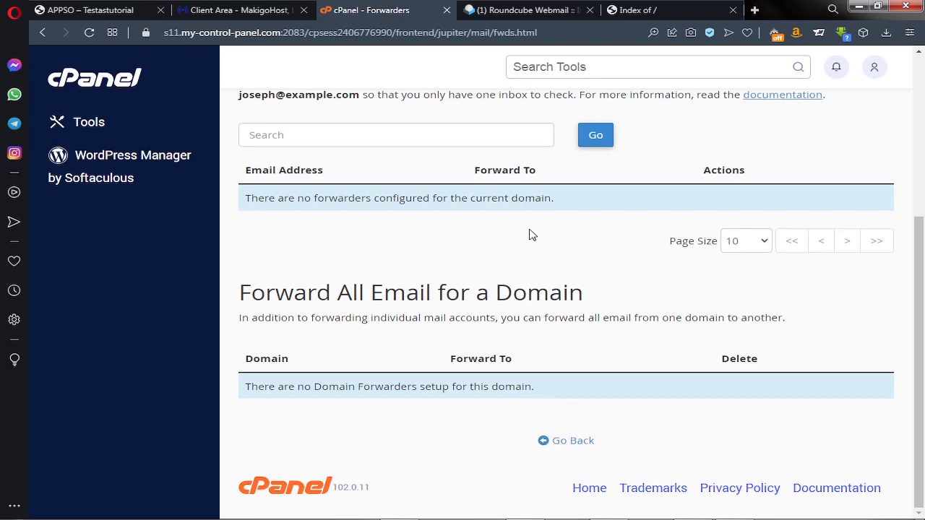
pyautogui.scroll(1, 530, 231)
pyautogui.scroll(-1, 530, 230)
pyautogui.scroll(3, 530, 230)
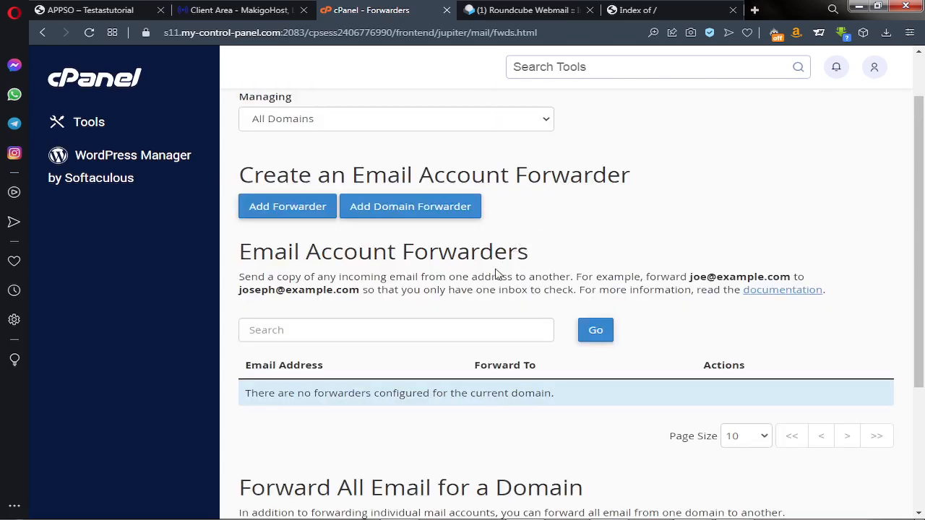
pyautogui.click(293, 215)
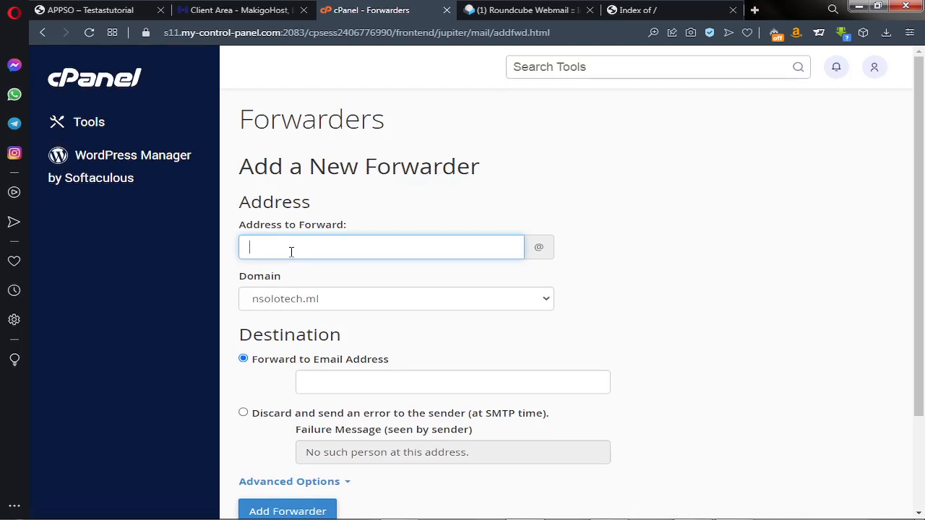
pyautogui.click(391, 306)
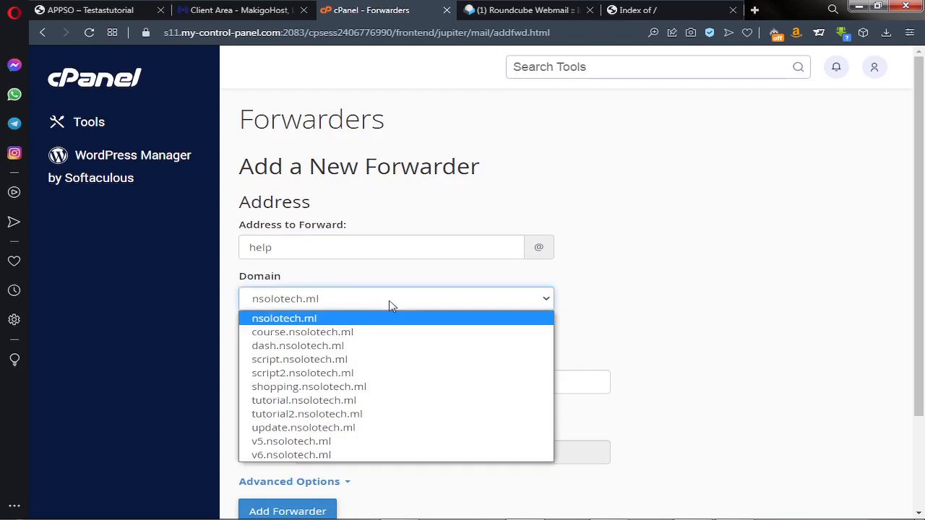
pyautogui.click(391, 306)
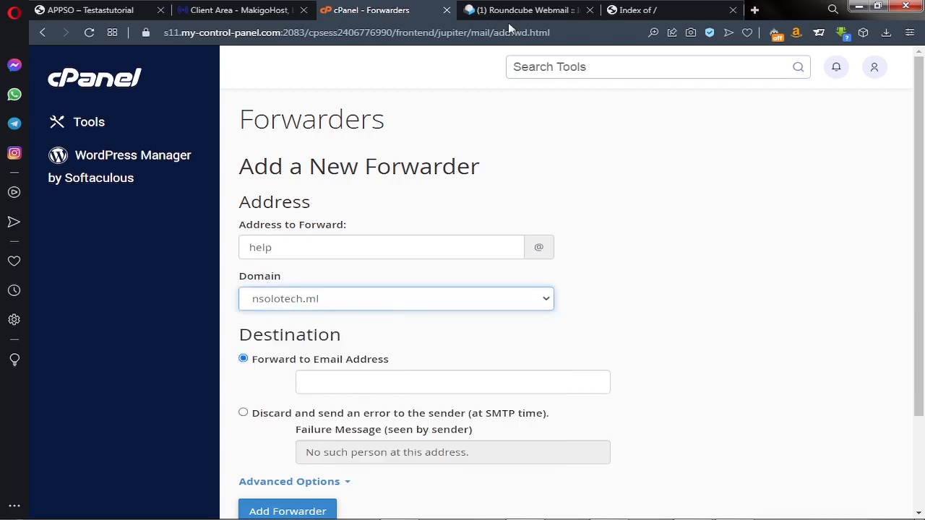
pyautogui.click(533, 12)
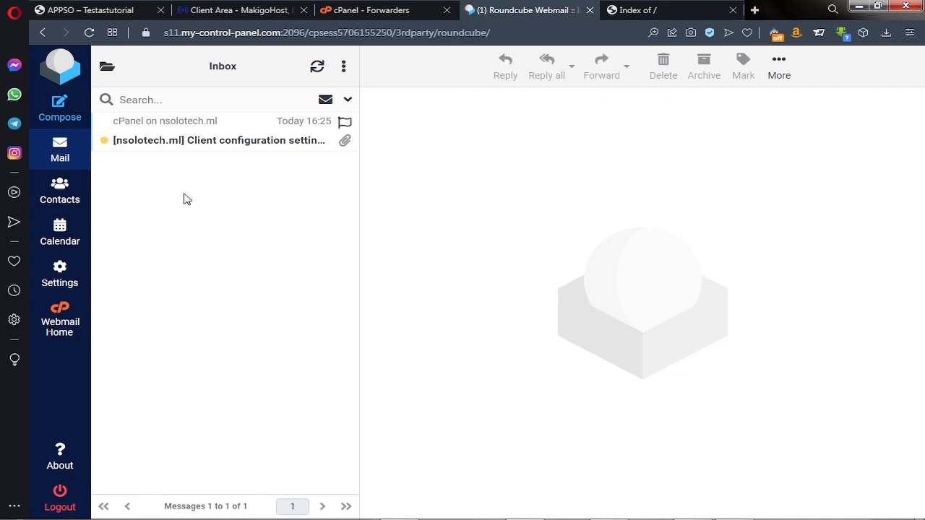
# Return to the cPanel Forwarders tab holding the half-filled help forwarder form
pyautogui.click(381, 11)
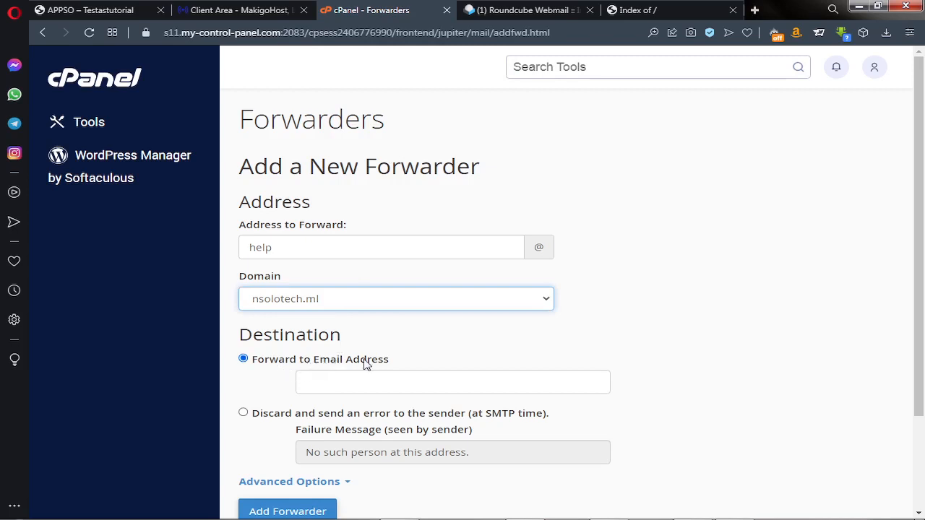
# Enter the external Gmail address as the forwarding destination and add the forwarder
pyautogui.click(315, 380)
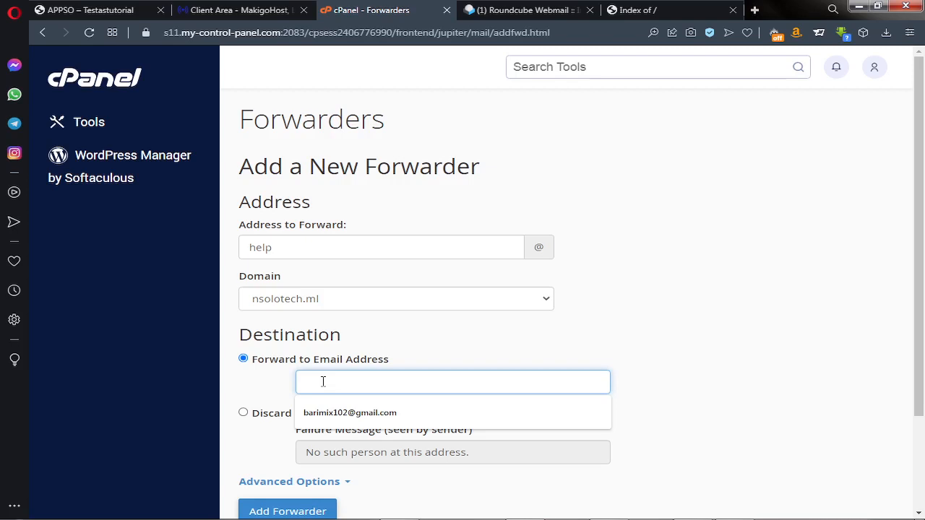
pyautogui.click(432, 348)
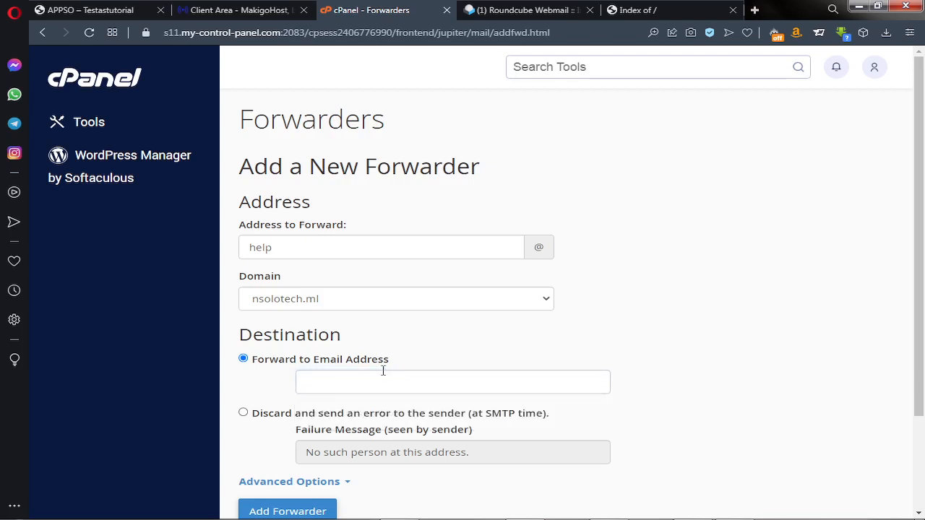
pyautogui.click(320, 387)
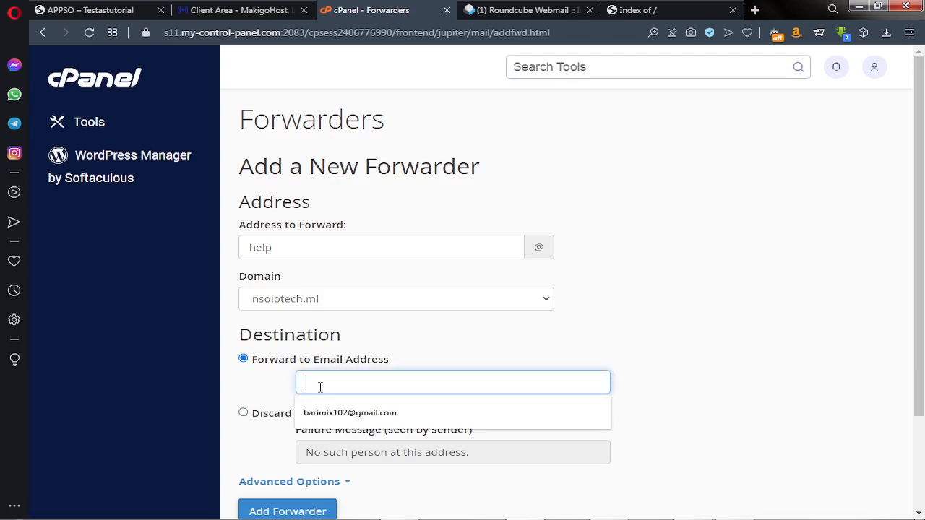
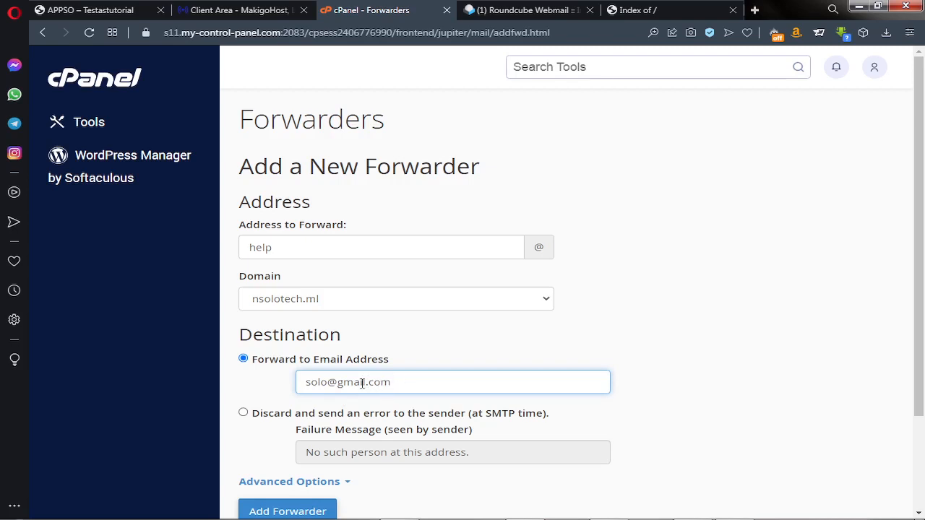
pyautogui.scroll(-1, 304, 404)
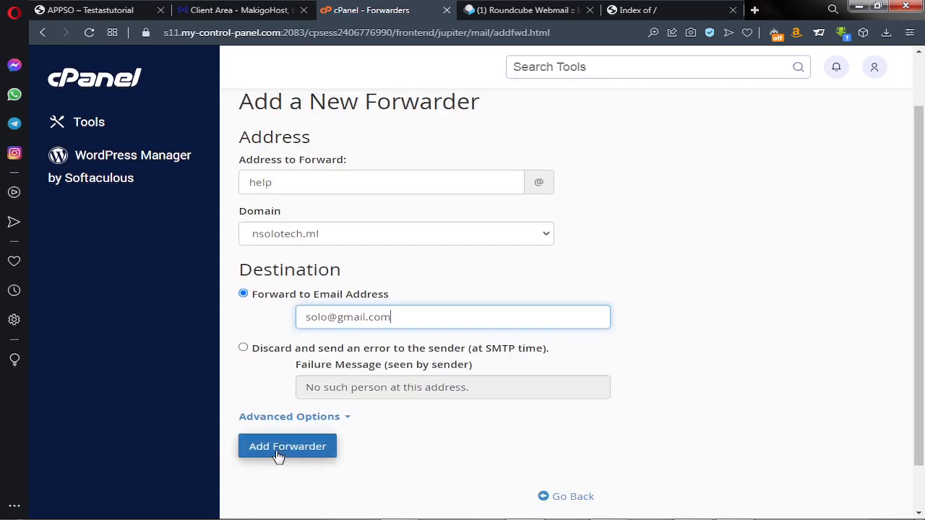
pyautogui.click(278, 456)
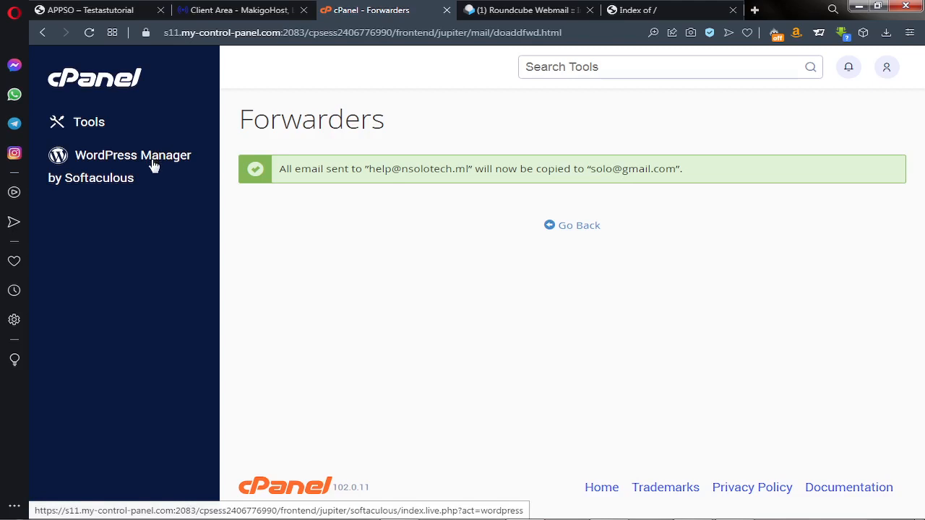
# Glance at the site's Index of / listing, then return to cPanel's Tools overview
pyautogui.click(631, 10)
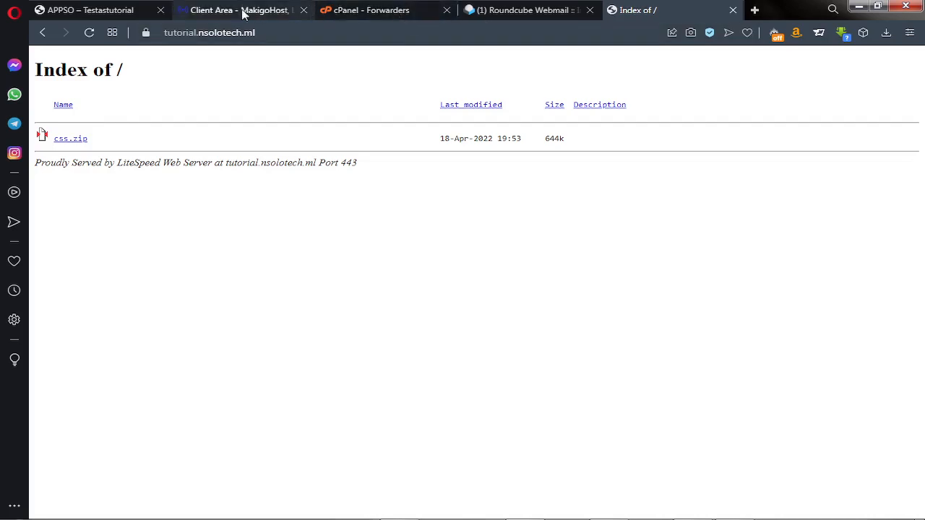
pyautogui.click(395, 15)
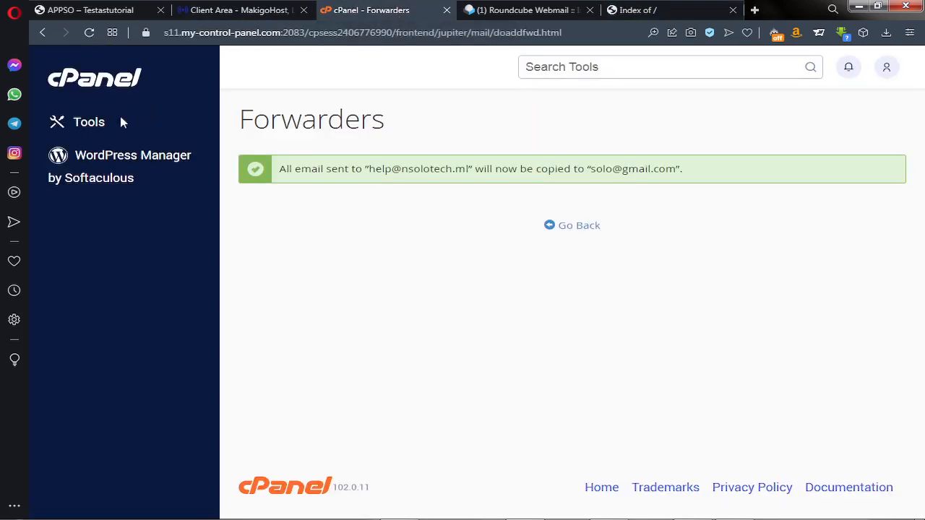
pyautogui.click(94, 127)
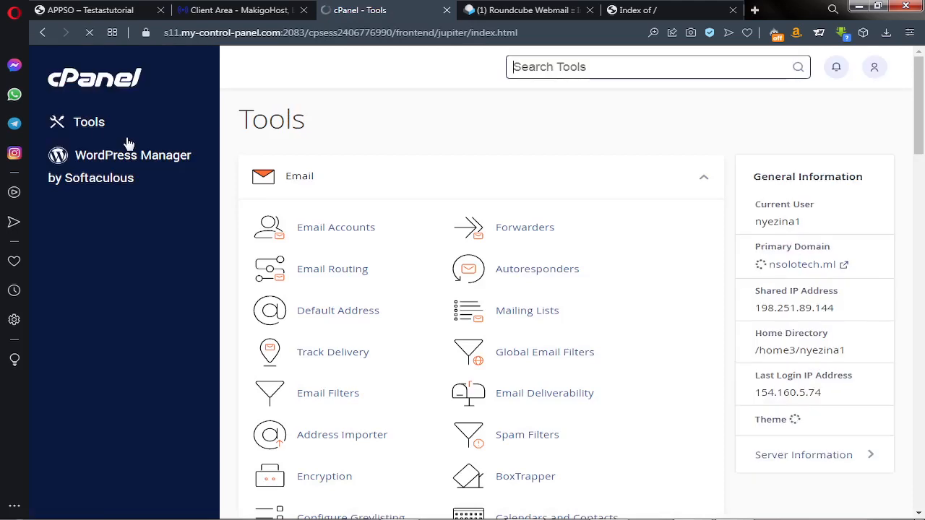
# Find the Software section on the Tools page and launch Softaculous Apps Installer
pyautogui.scroll(-10, 369, 155)
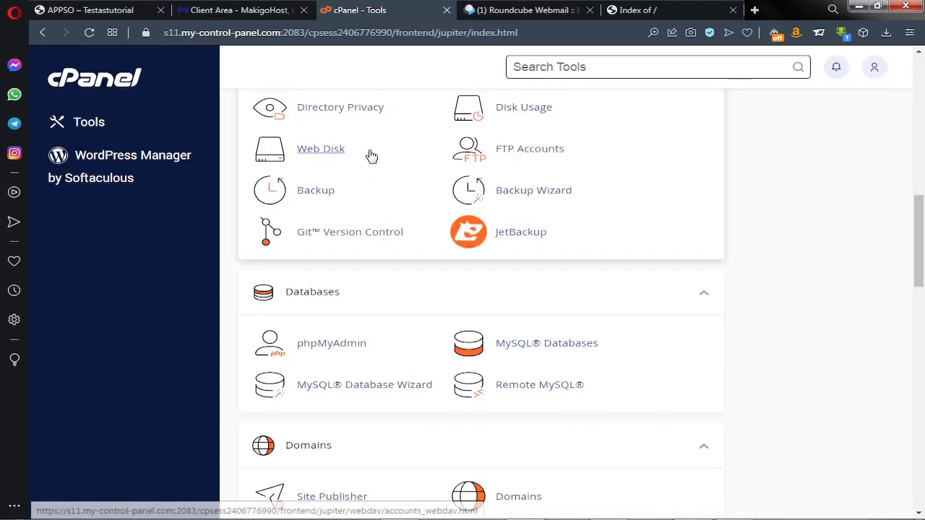
pyautogui.scroll(-10, 370, 156)
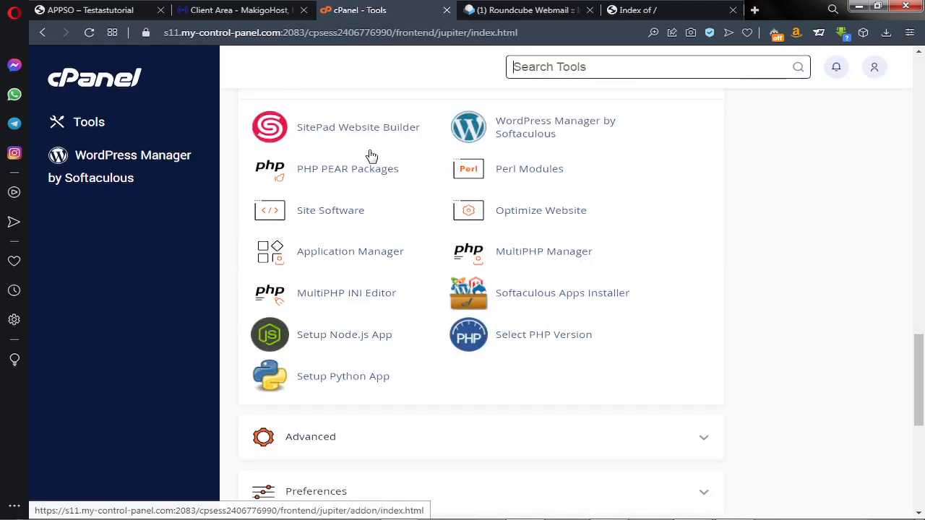
pyautogui.scroll(2, 370, 154)
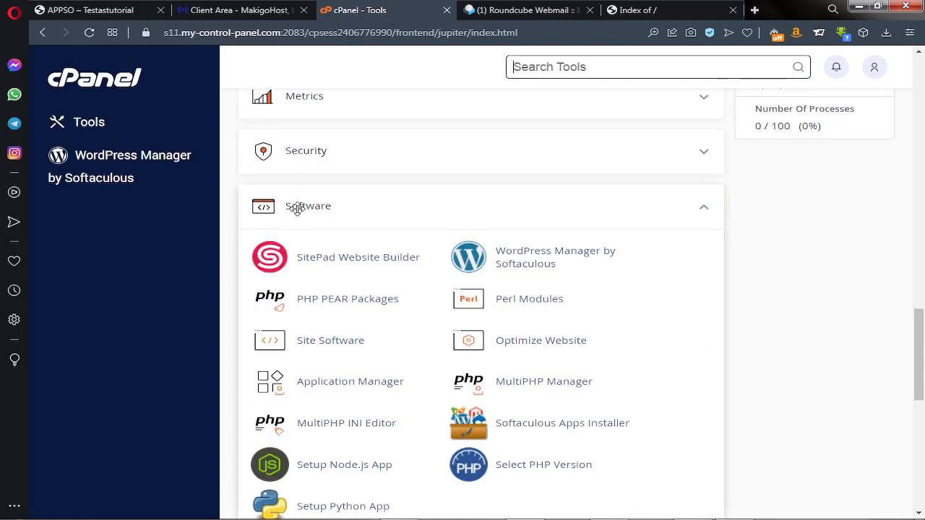
pyautogui.click(549, 431)
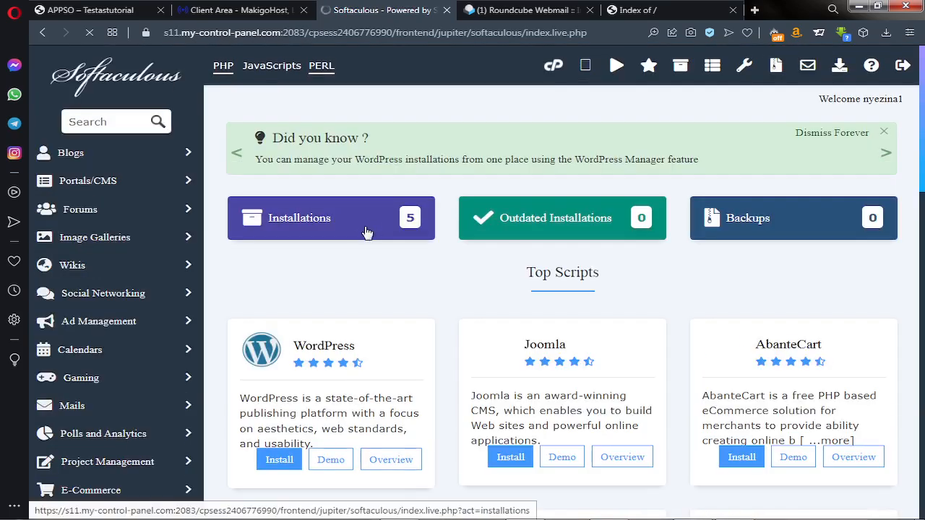
pyautogui.scroll(-2, 328, 259)
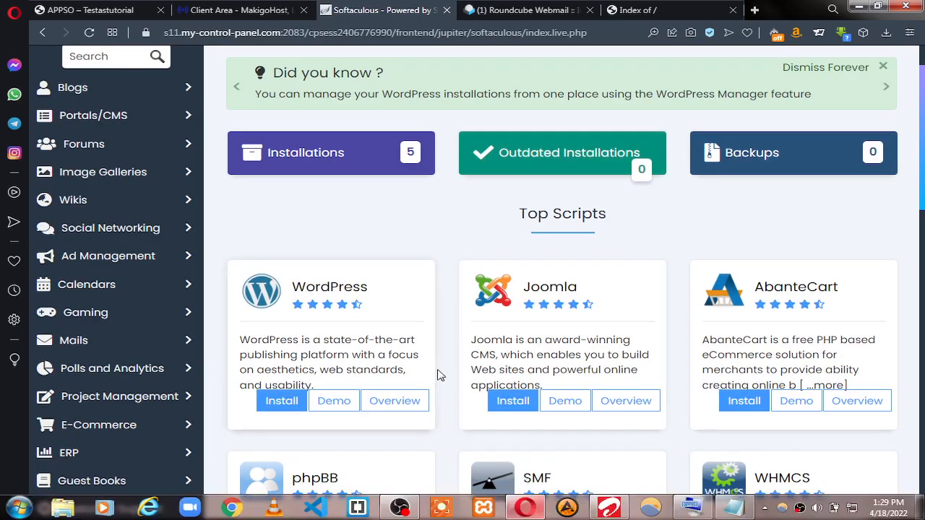
pyautogui.click(282, 402)
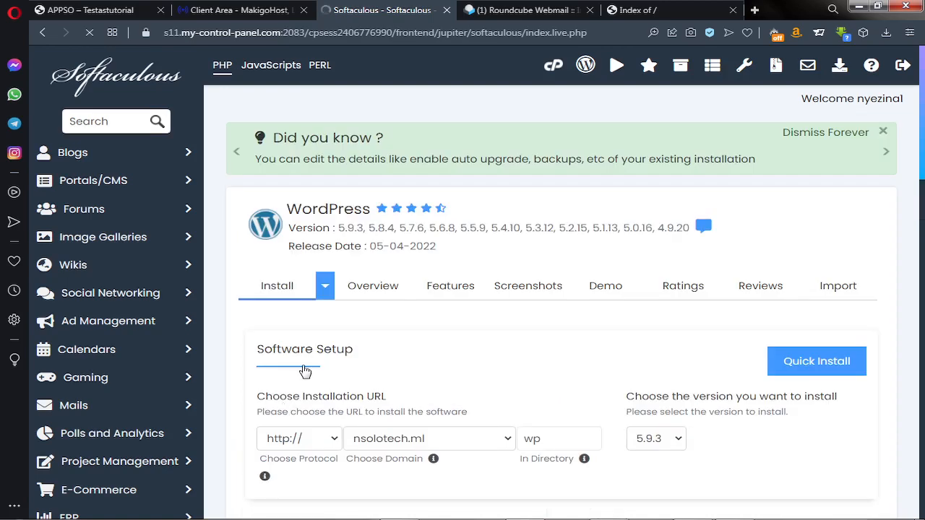
pyautogui.scroll(-1, 376, 300)
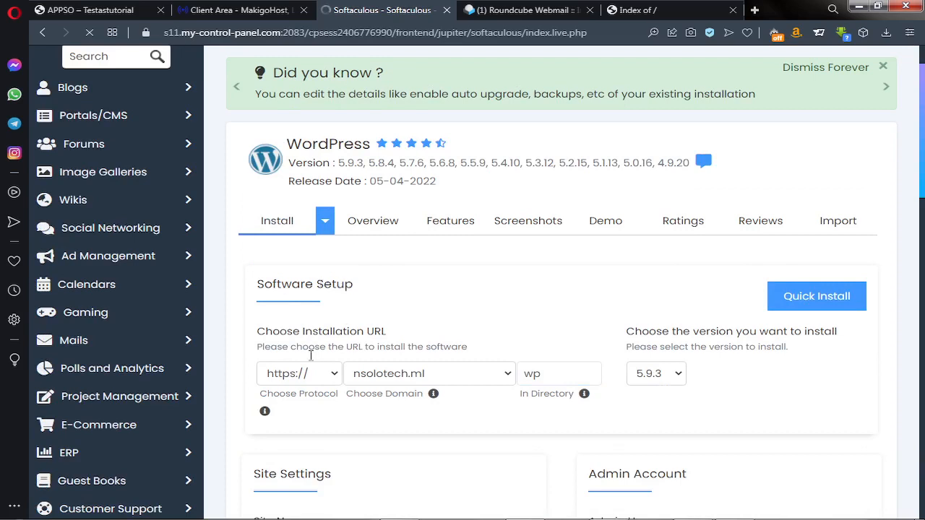
pyautogui.click(276, 373)
pyautogui.click(323, 372)
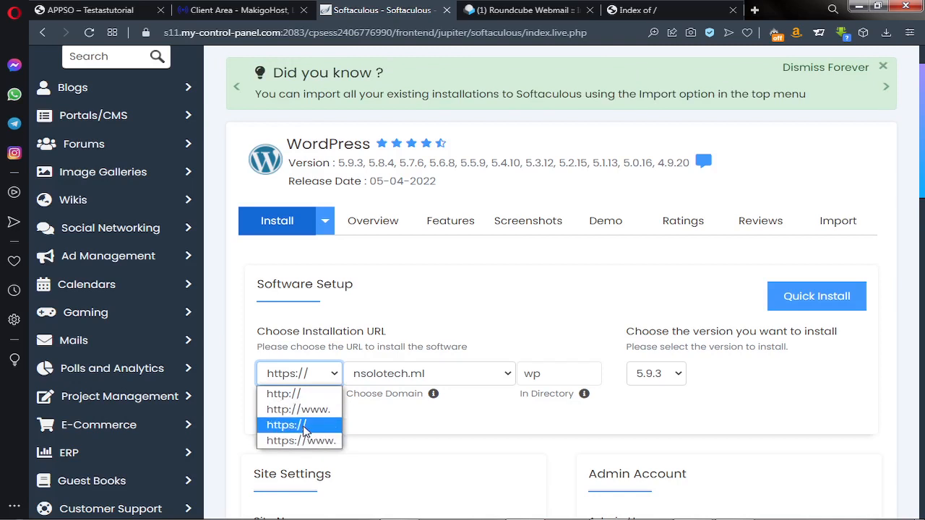
pyautogui.click(303, 427)
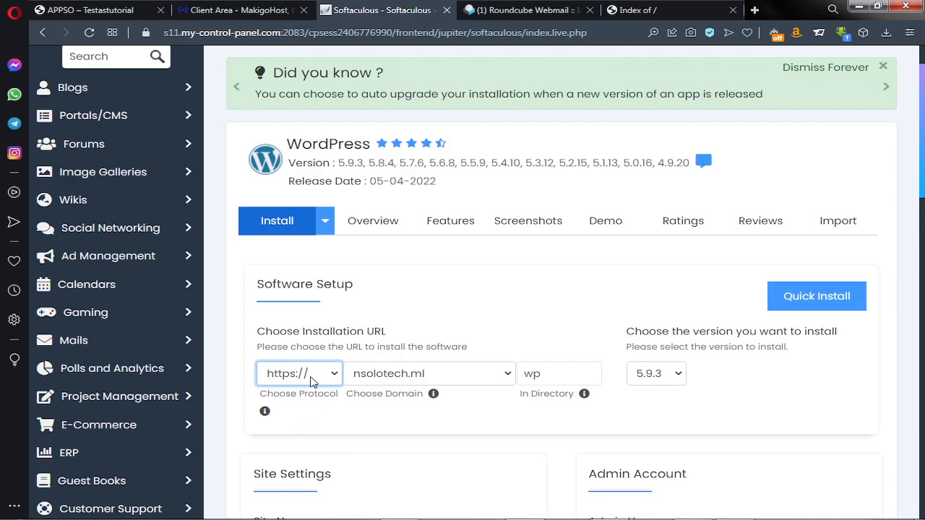
# Keep nsolotech.ml as the domain and clear the default 'wp' install directory
pyautogui.click(458, 373)
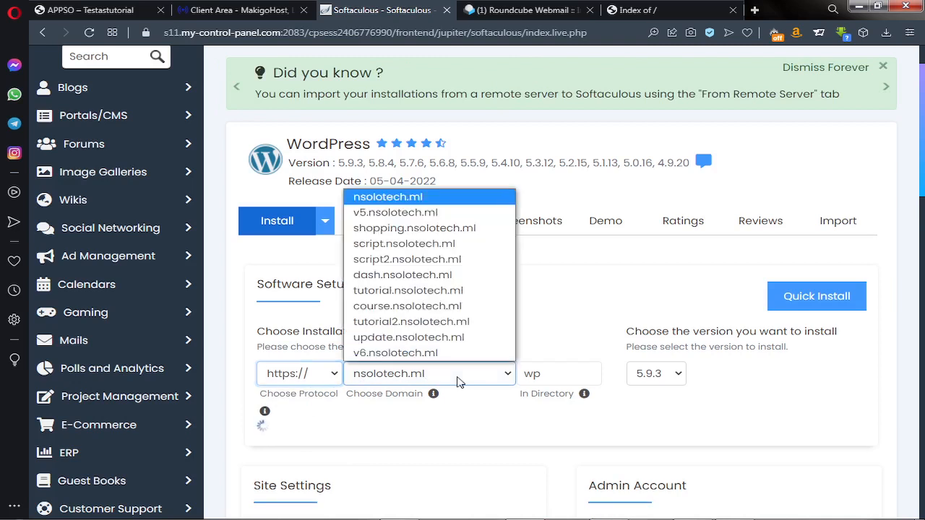
pyautogui.click(458, 374)
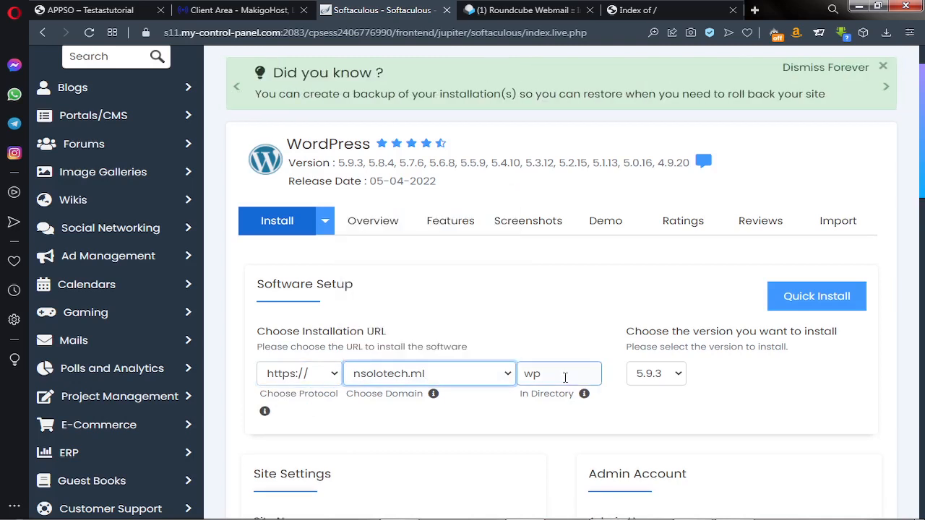
pyautogui.moveTo(568, 379); pyautogui.dragTo(522, 375)
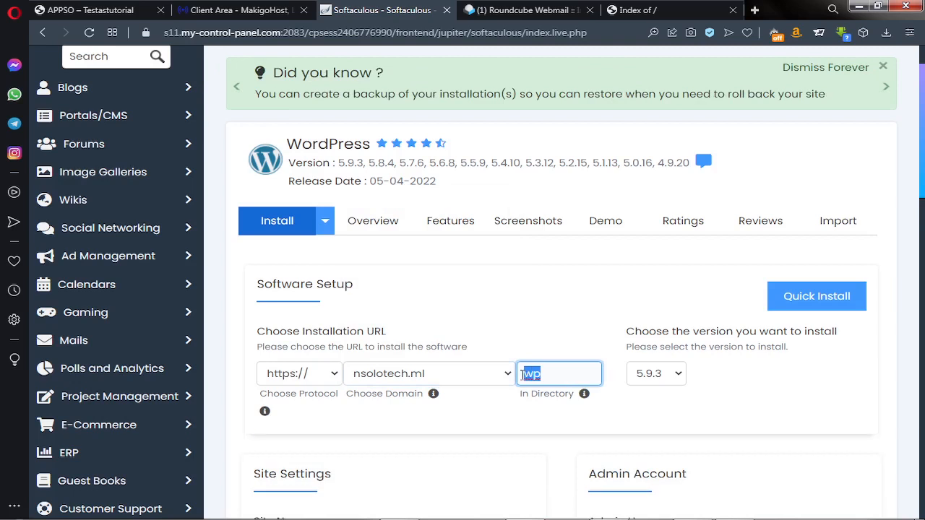
pyautogui.press('BackSpace')
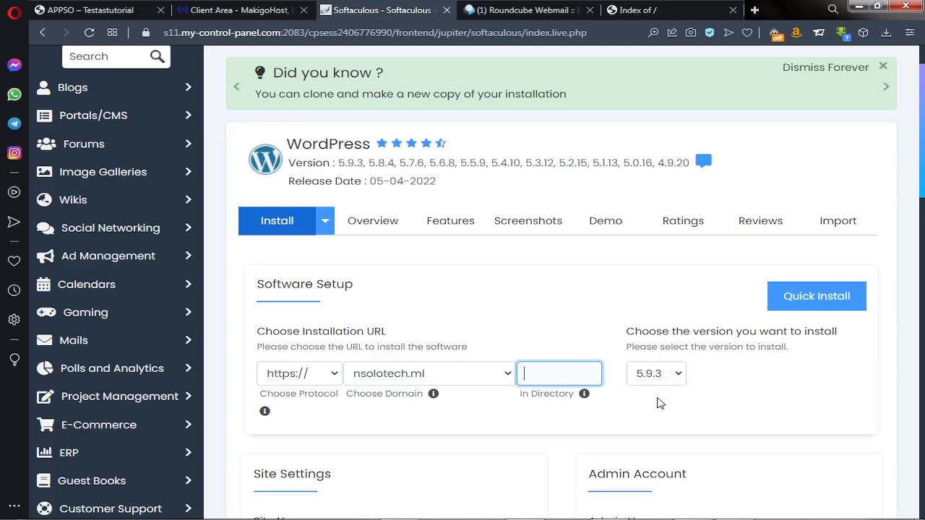
# Replace the default site name My Blog with APPOI and start typing description Apps
pyautogui.scroll(-5, 660, 402)
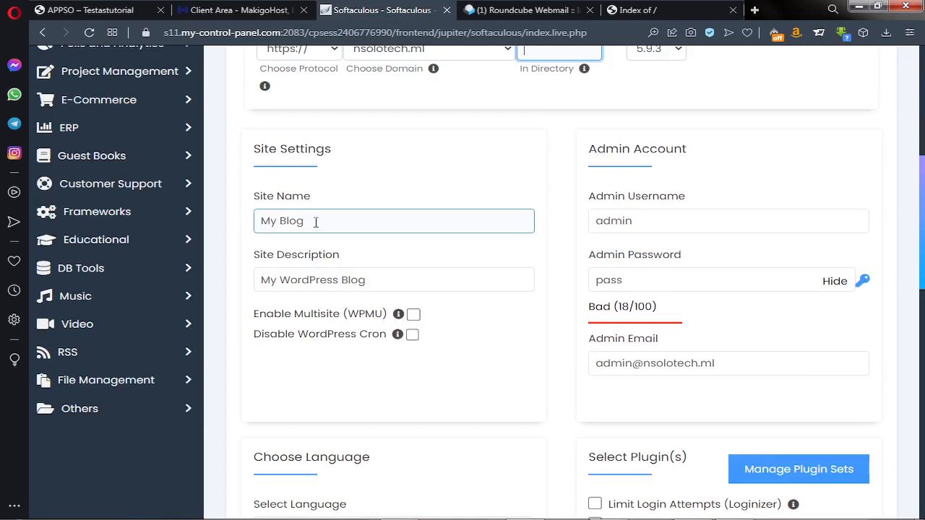
pyautogui.moveTo(316, 222); pyautogui.dragTo(233, 226)
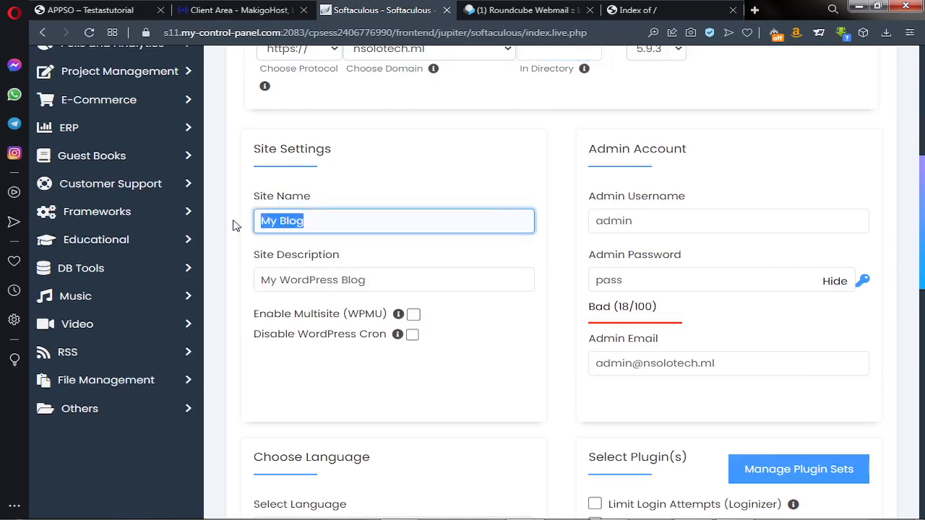
pyautogui.write('D')
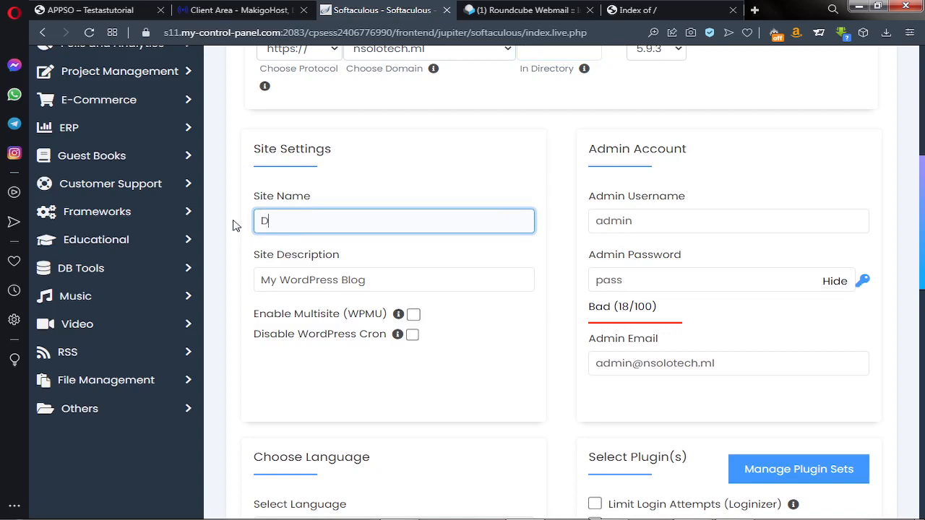
pyautogui.write('ro')
pyautogui.press('BackSpace')
pyautogui.write('PPOI')
pyautogui.moveTo(373, 282); pyautogui.dragTo(254, 282)
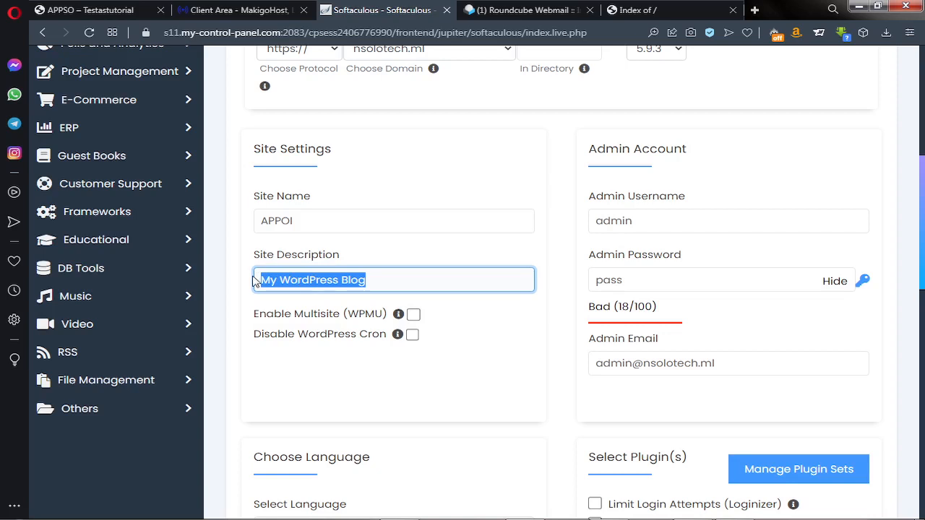
pyautogui.write('A')
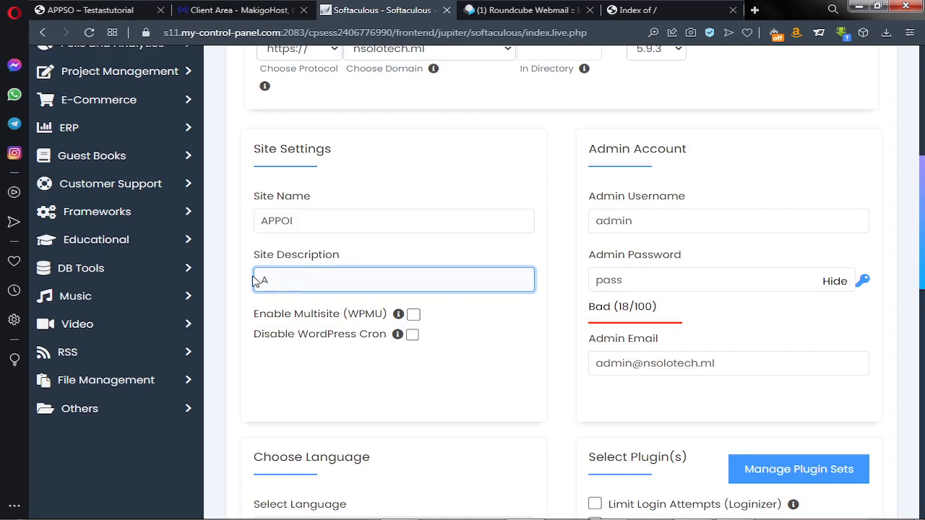
pyautogui.write('pps')
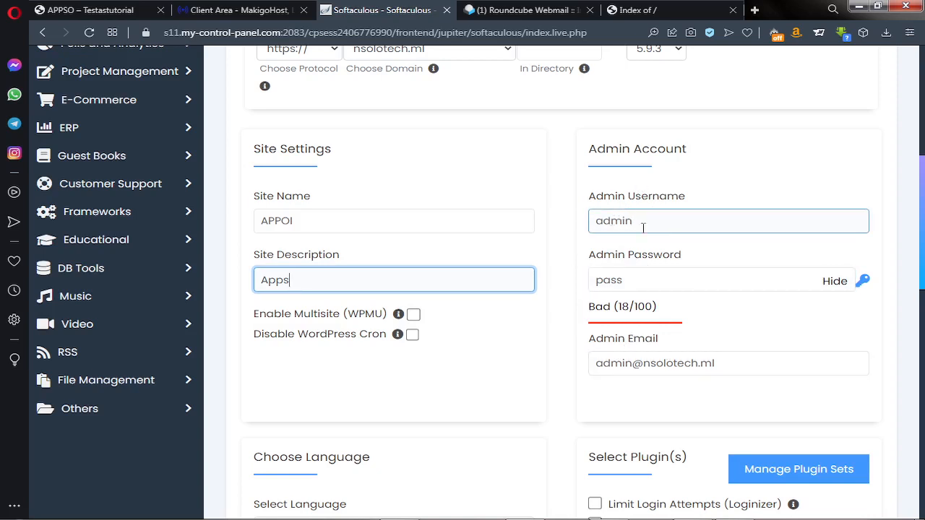
pyautogui.moveTo(644, 223); pyautogui.dragTo(597, 221)
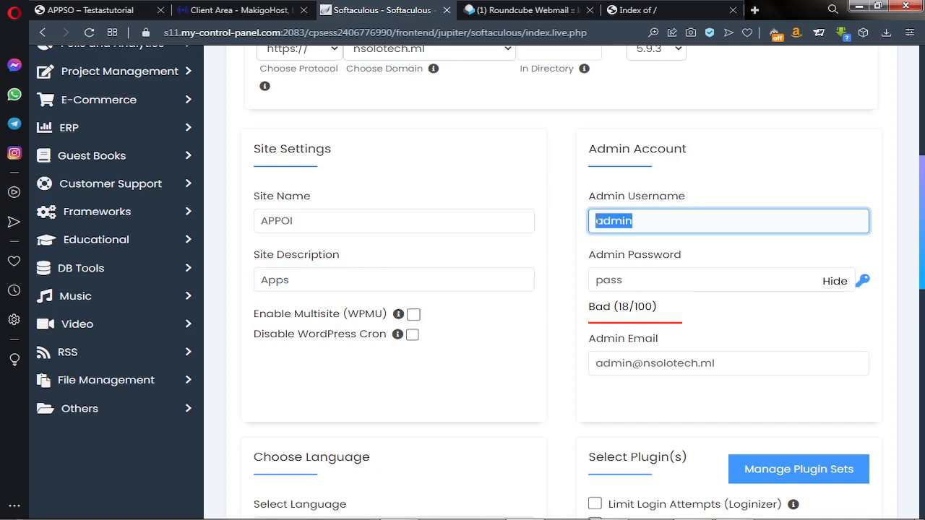
pyautogui.moveTo(650, 279); pyautogui.dragTo(594, 281)
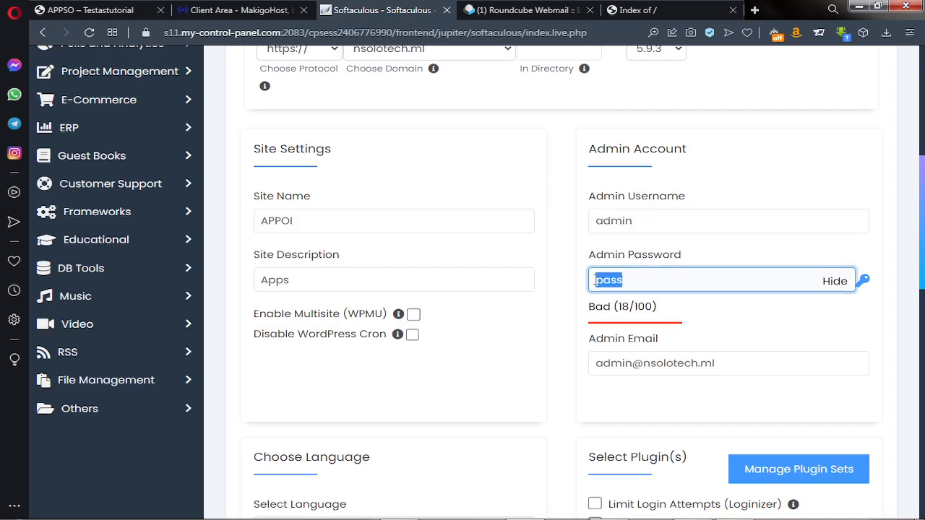
pyautogui.moveTo(644, 217); pyautogui.dragTo(597, 221)
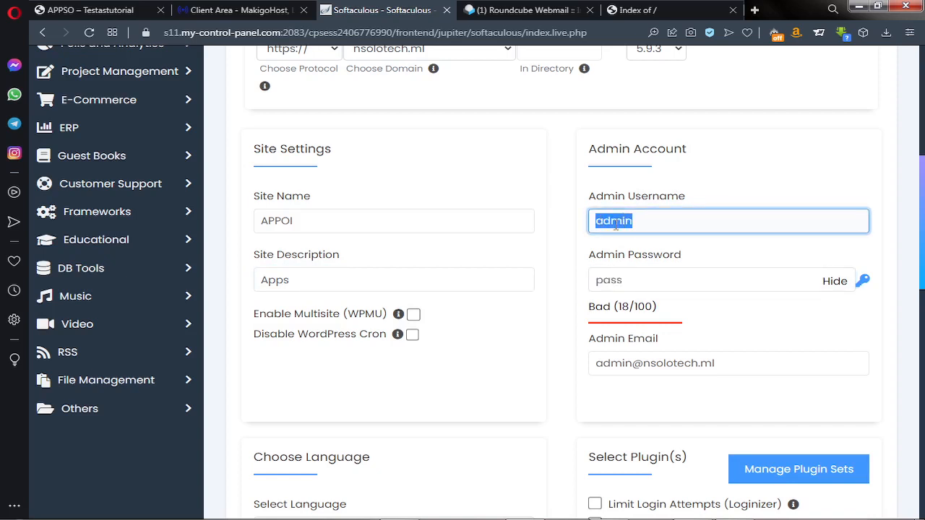
pyautogui.click(644, 225)
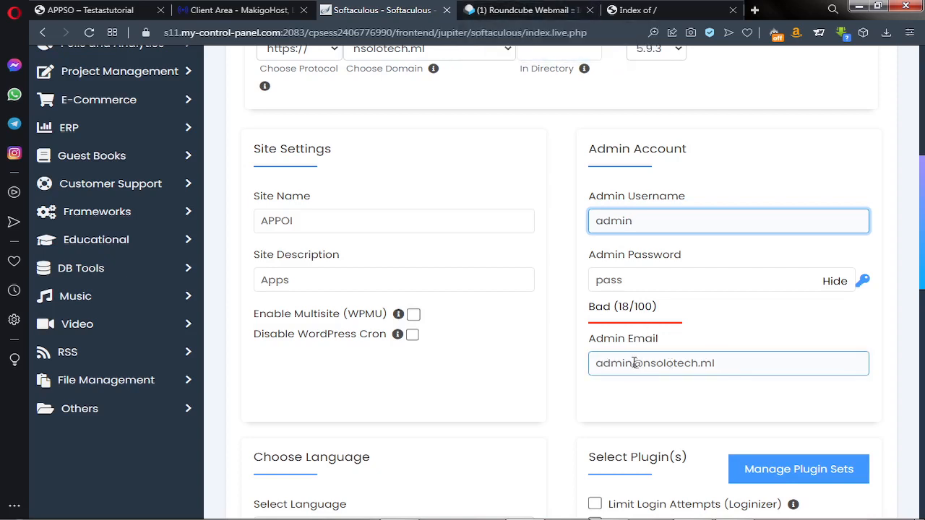
pyautogui.moveTo(633, 361); pyautogui.dragTo(597, 363)
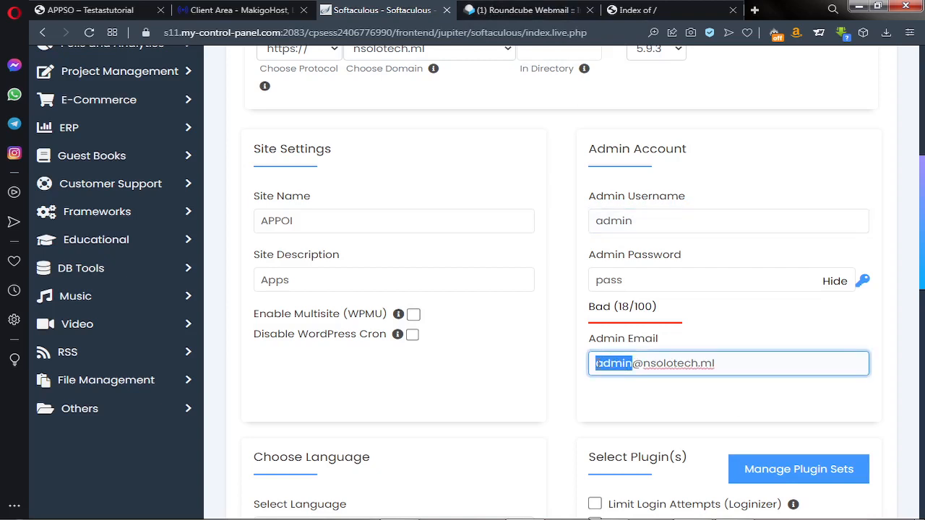
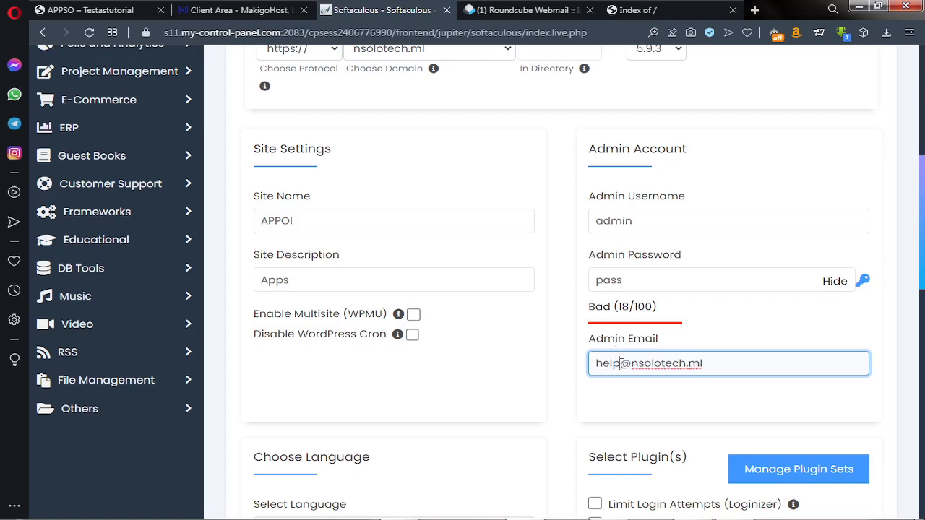
pyautogui.scroll(-6, 620, 364)
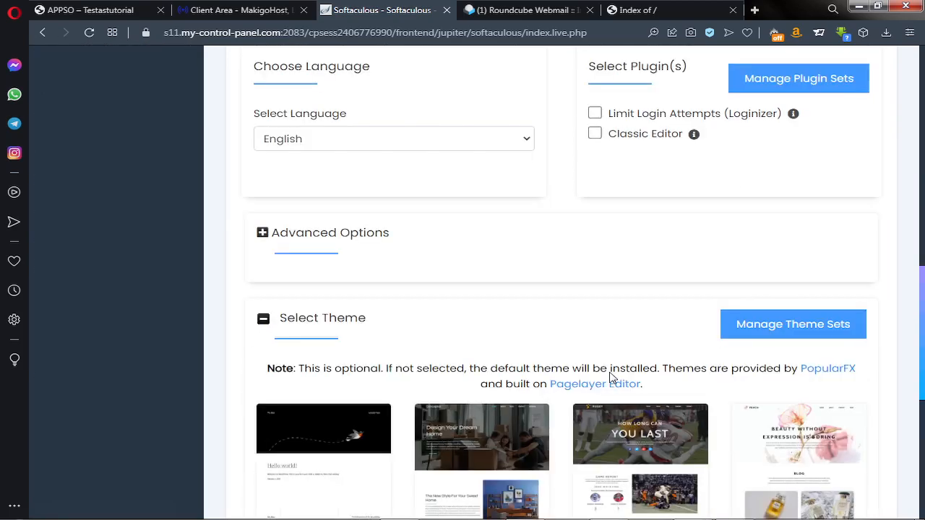
# Copy the full admin e-mail address from the install form
pyautogui.scroll(-5, 603, 388)
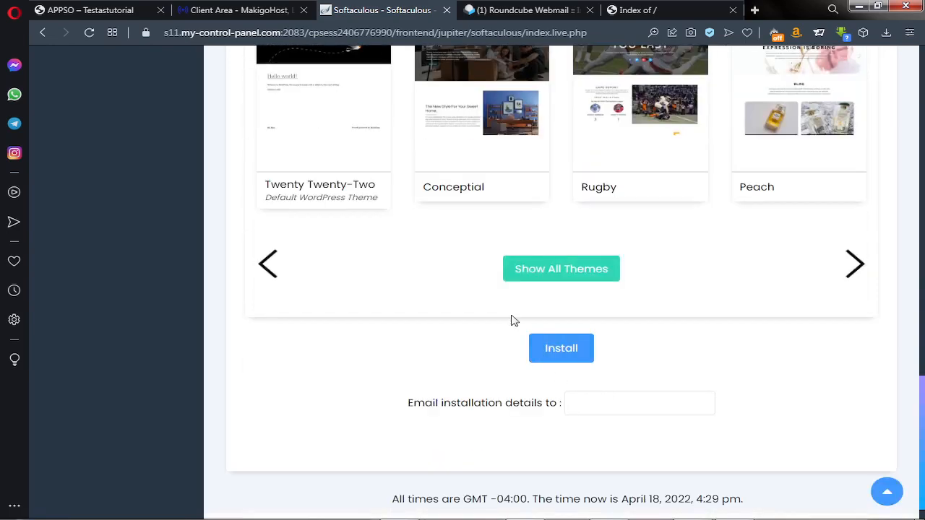
pyautogui.click(573, 412)
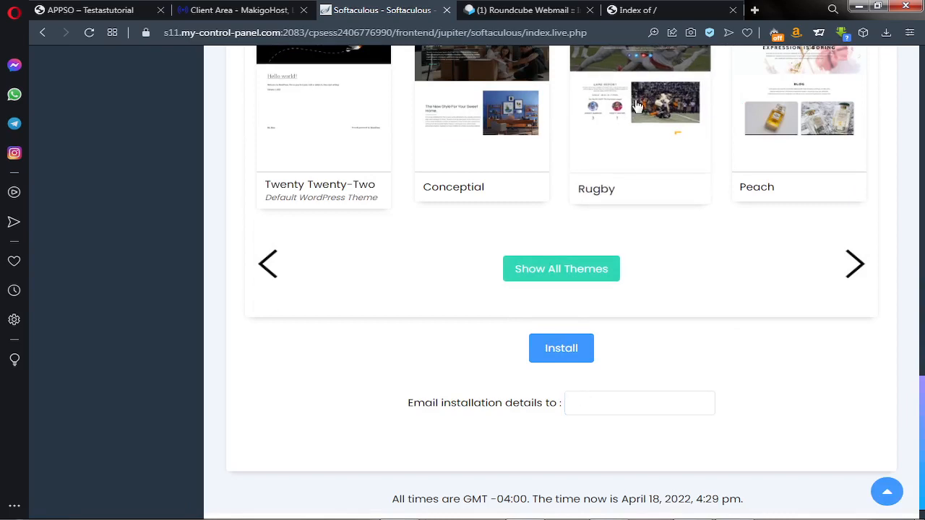
pyautogui.scroll(10, 499, 130)
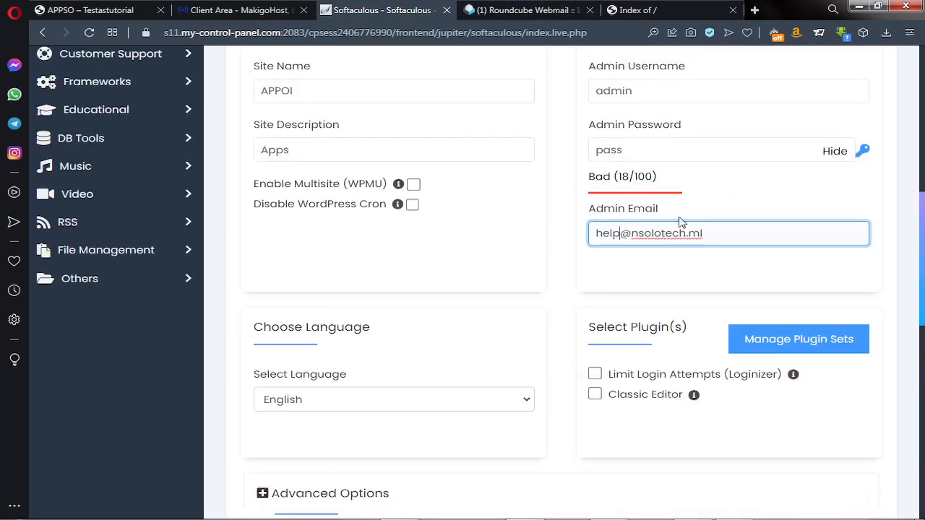
pyautogui.moveTo(713, 234); pyautogui.dragTo(611, 232)
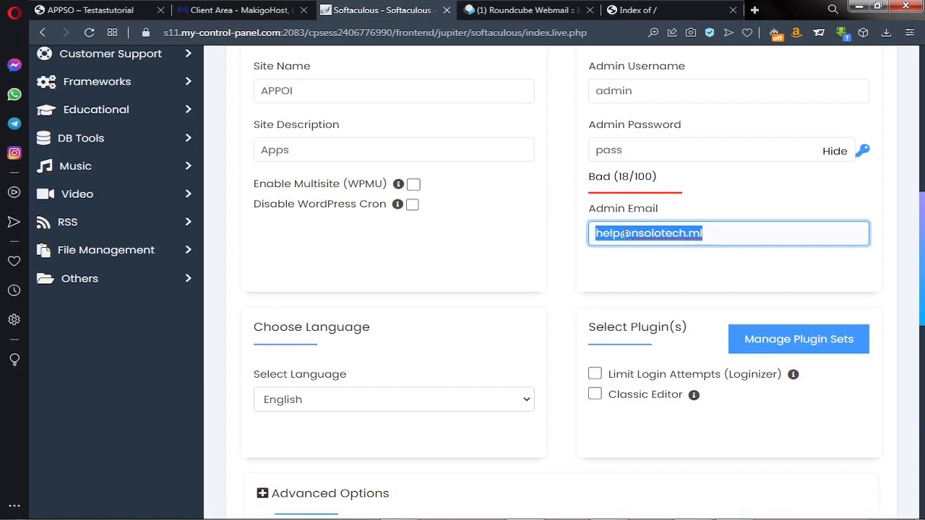
pyautogui.rightClick(624, 234)
pyautogui.click(649, 262)
# Paste it into 'Email installation details to' and submit; Softaculous reports an existing install
pyautogui.scroll(-10, 649, 262)
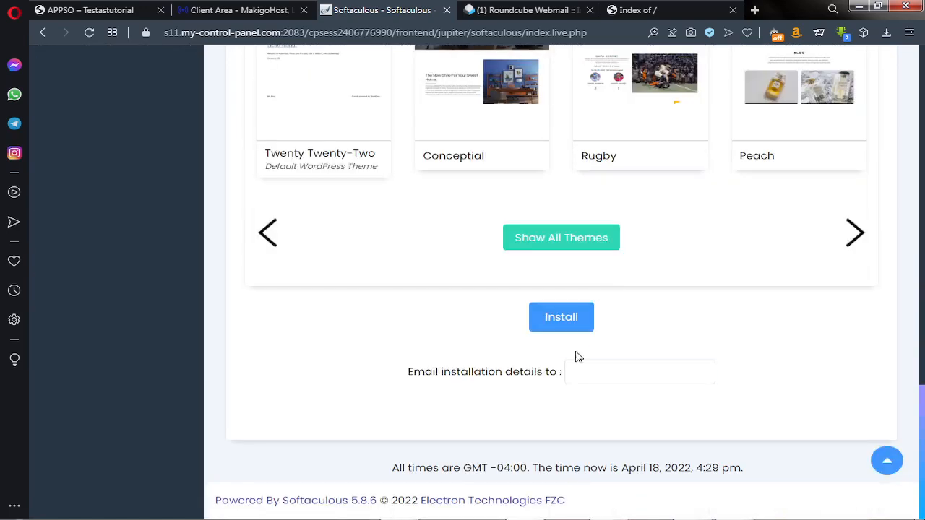
pyautogui.click(584, 370)
pyautogui.rightClick(584, 370)
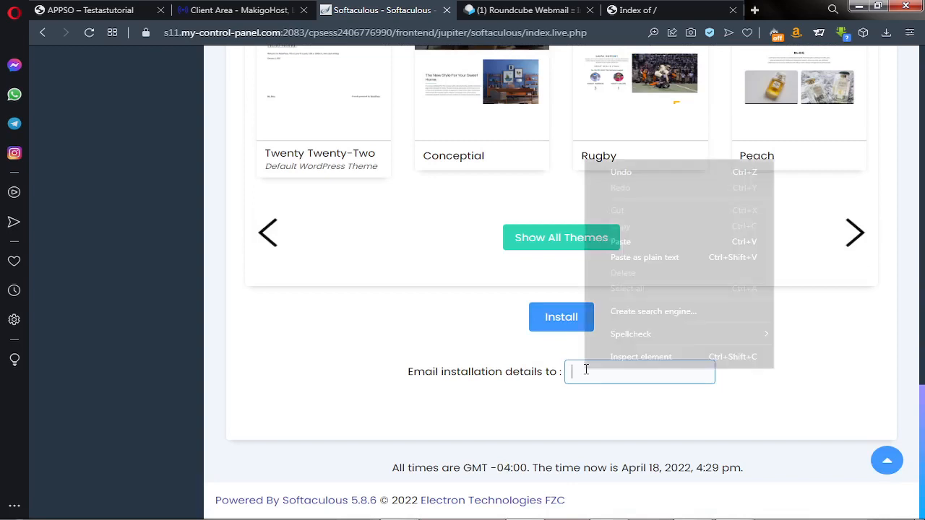
pyautogui.click(626, 242)
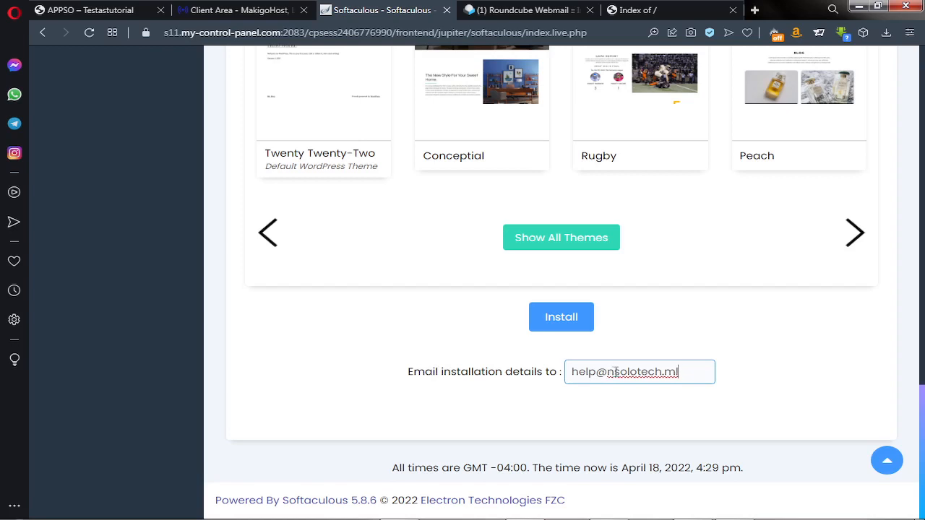
pyautogui.click(553, 324)
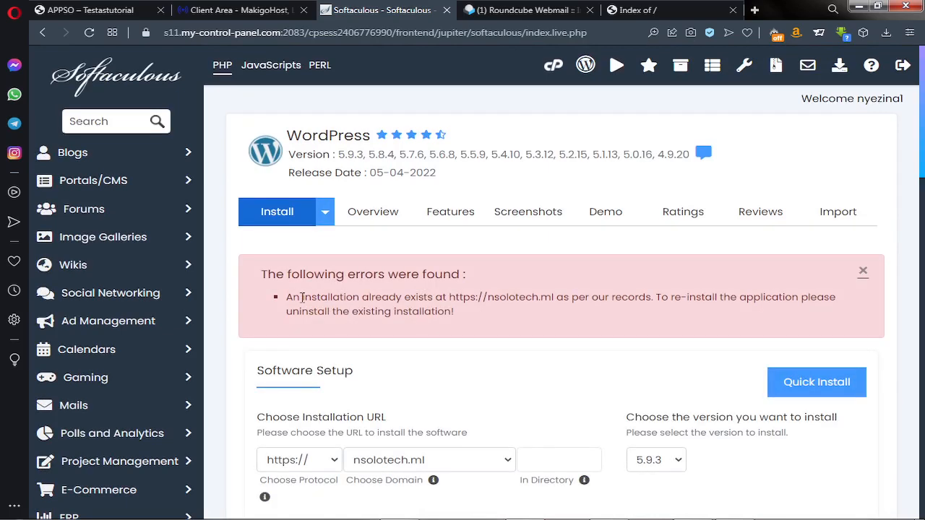
# Check what tutorial.nsolotech.ml and the APPSO site at dash.nsolotech.ml currently serve
pyautogui.scroll(-2, 428, 313)
pyautogui.click(429, 329)
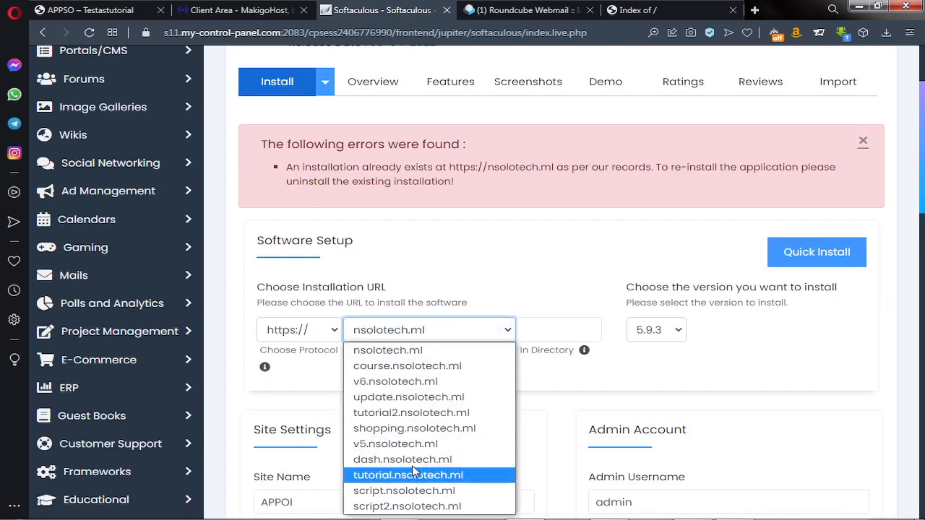
pyautogui.click(640, 10)
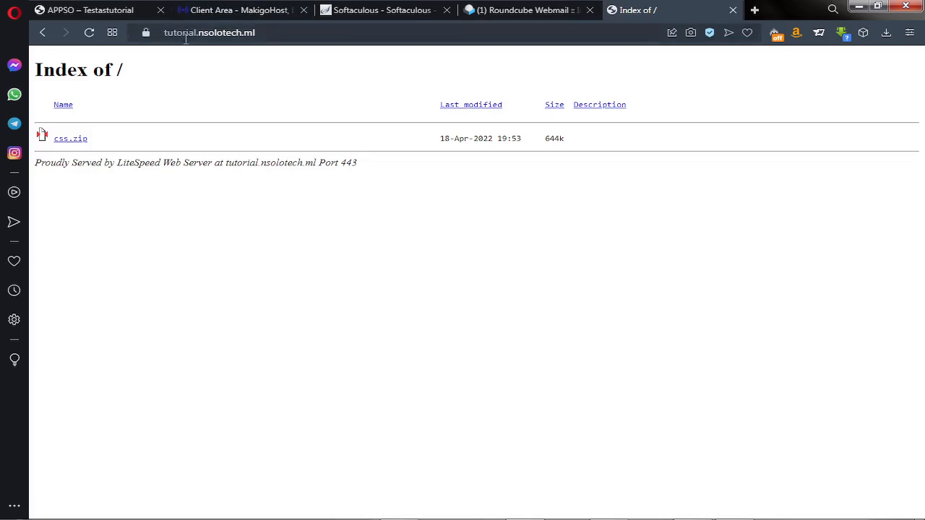
pyautogui.click(148, 13)
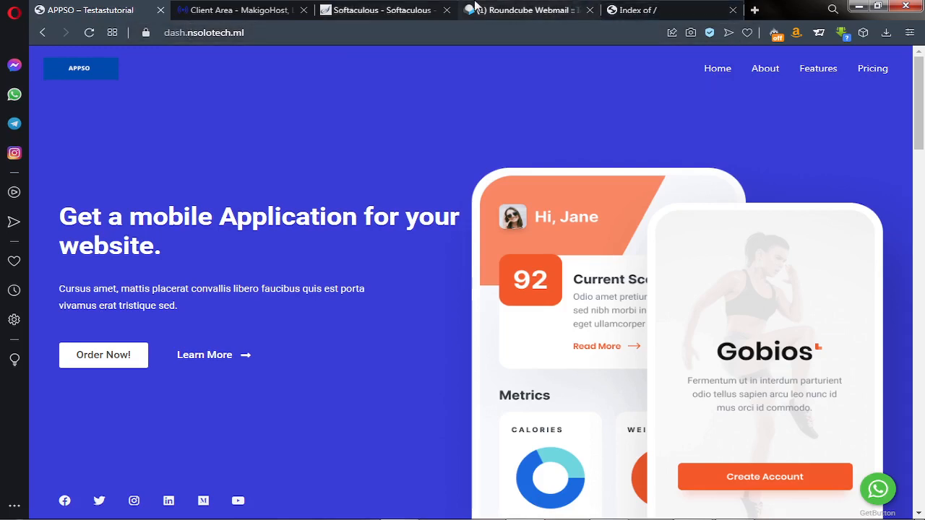
pyautogui.click(353, 10)
# Choose tutorial.nsolotech.ml as the domain, keep the directory empty, and run Install
pyautogui.click(472, 333)
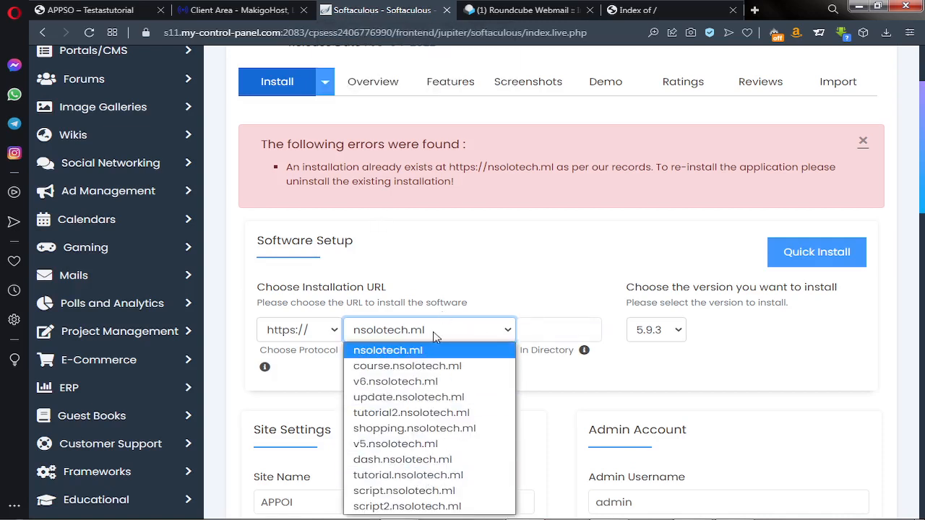
pyautogui.click(421, 476)
pyautogui.click(549, 333)
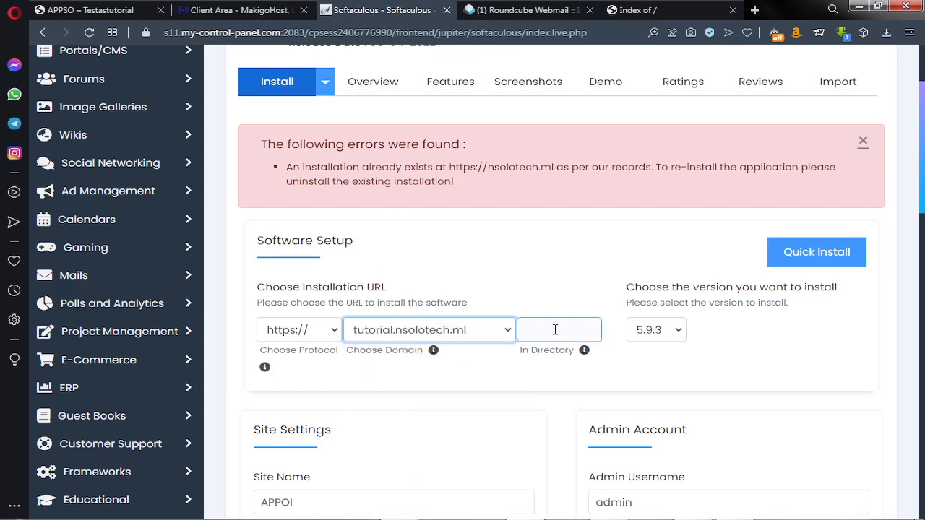
pyautogui.scroll(-8, 558, 297)
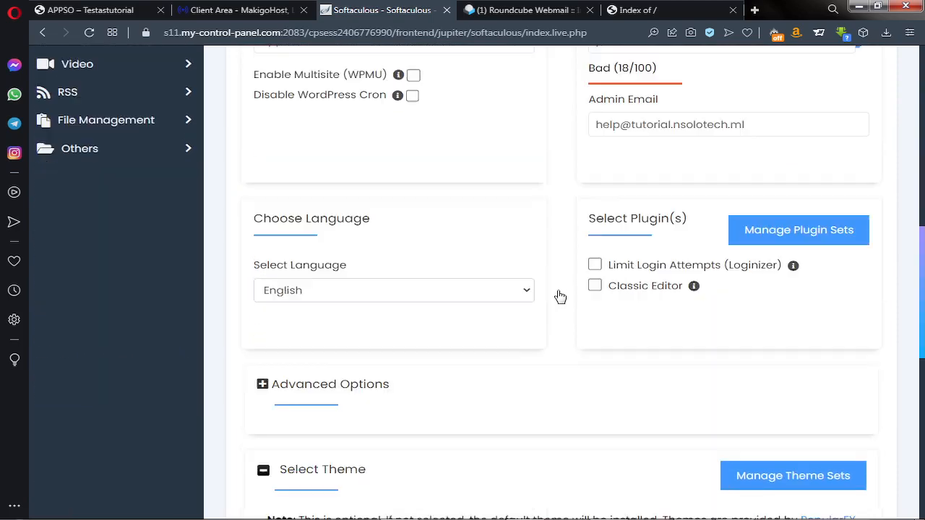
pyautogui.scroll(-2, 560, 296)
pyautogui.scroll(7, 560, 297)
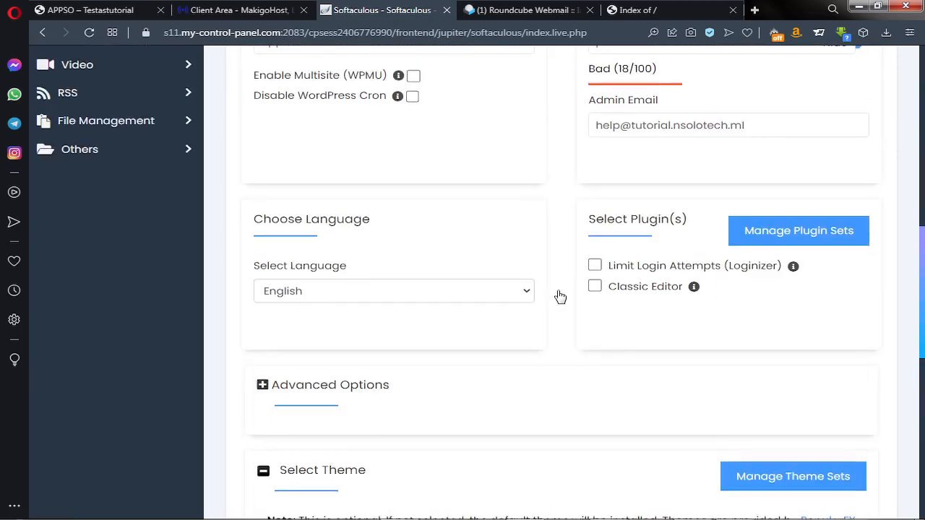
pyautogui.click(557, 296)
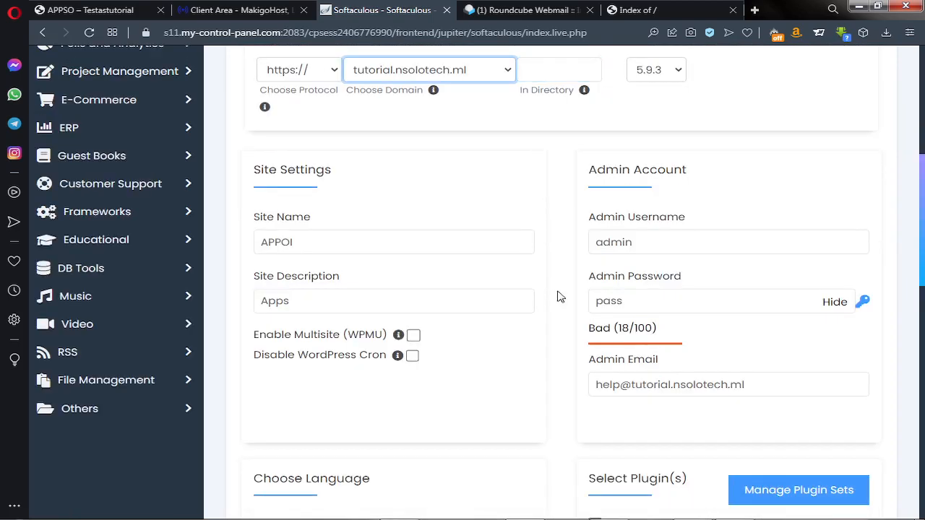
pyautogui.scroll(-7, 560, 296)
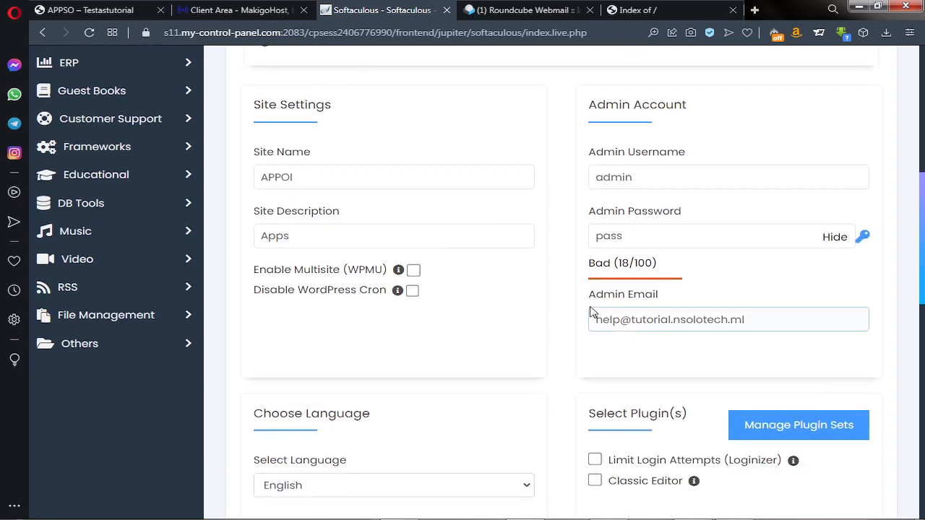
pyautogui.scroll(-3, 587, 345)
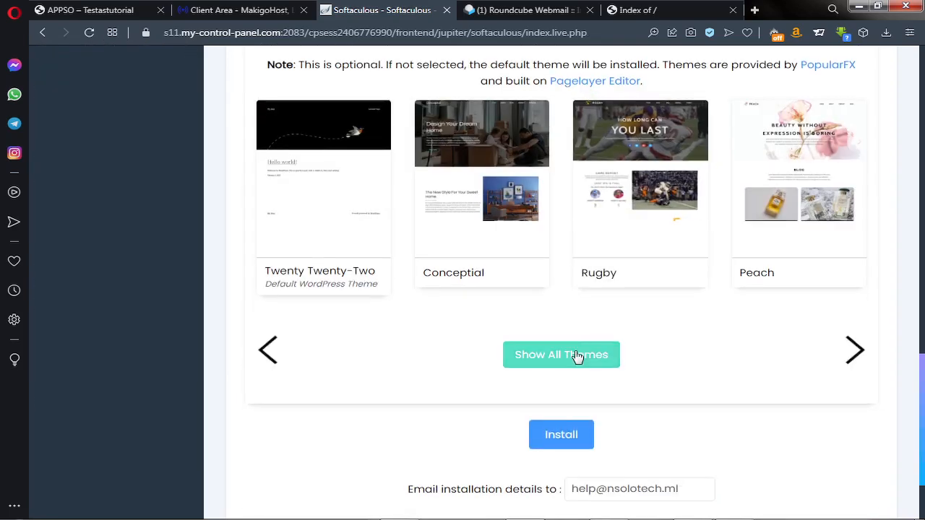
pyautogui.scroll(-2, 582, 354)
pyautogui.click(570, 328)
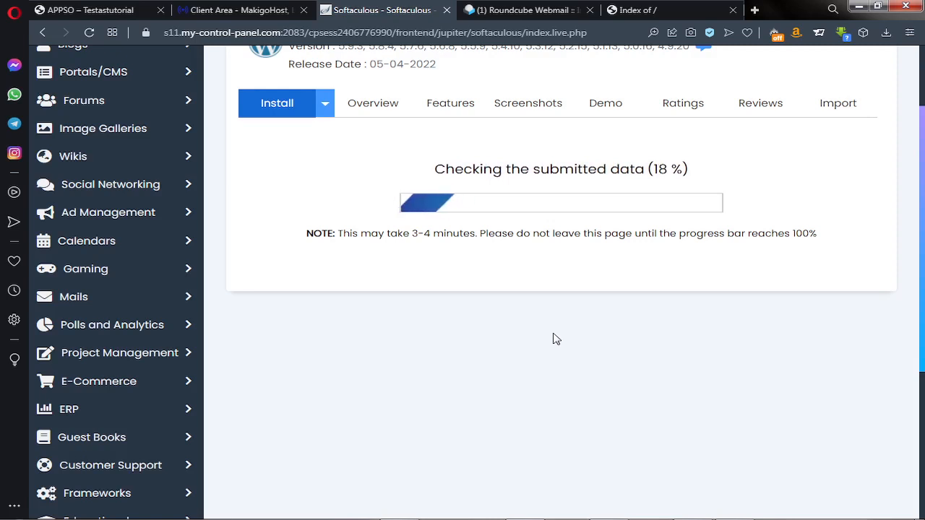
pyautogui.scroll(2, 556, 339)
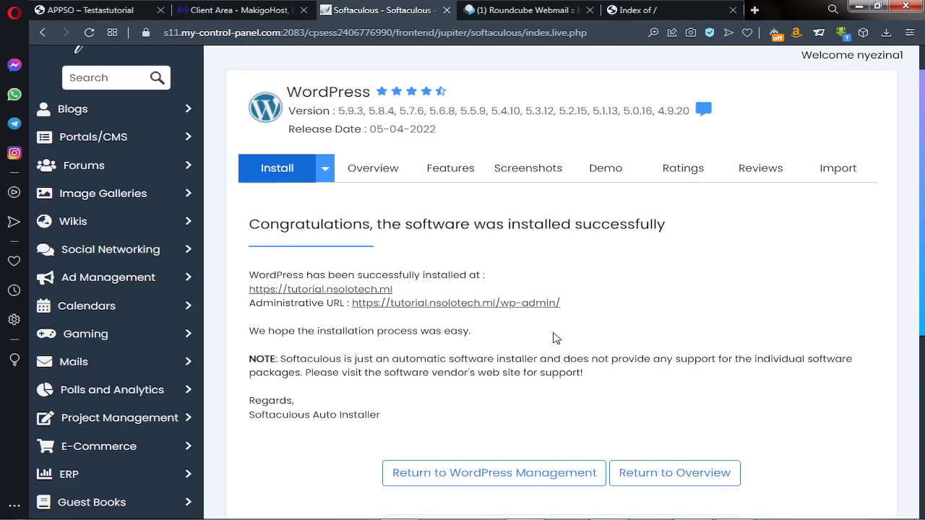
pyautogui.rightClick(335, 294)
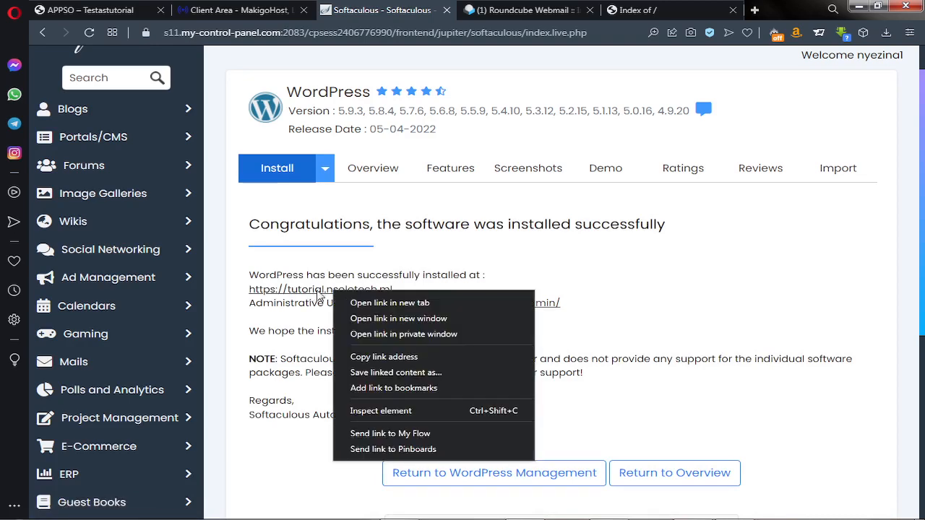
pyautogui.click(359, 304)
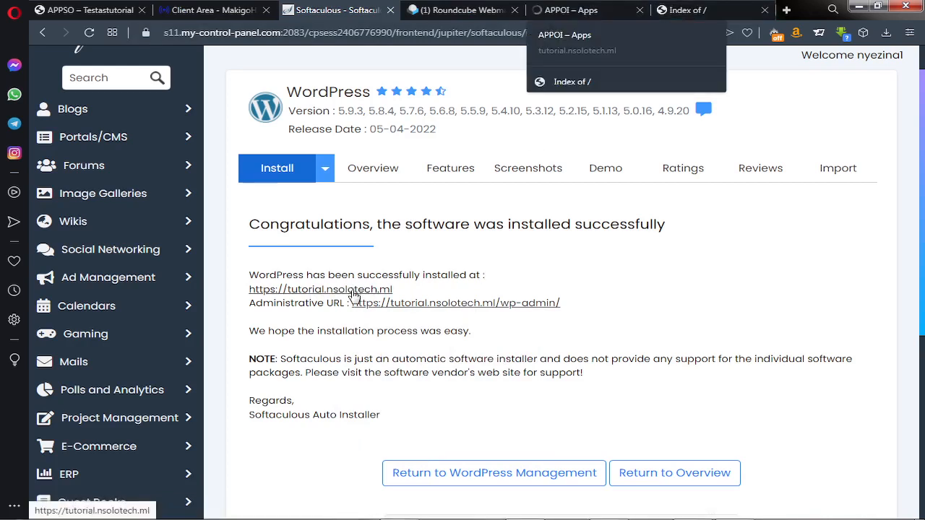
pyautogui.rightClick(426, 307)
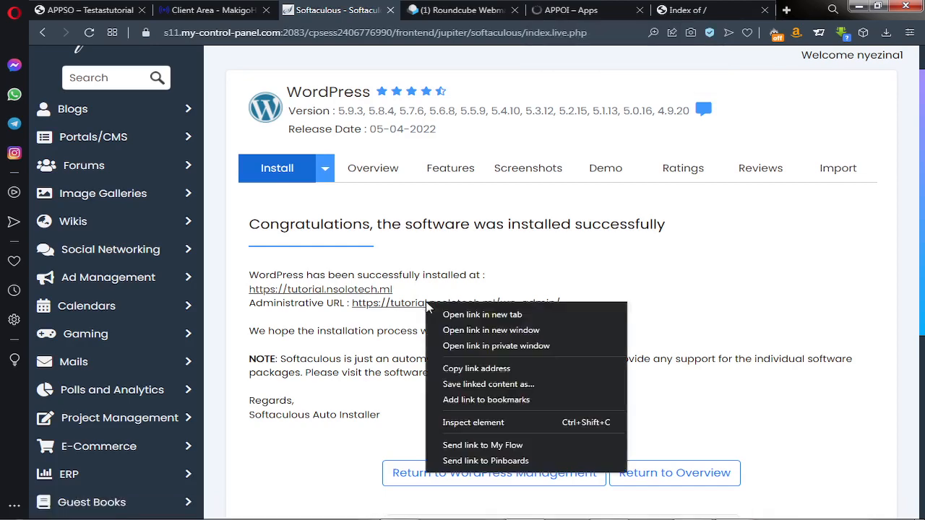
pyautogui.click(449, 315)
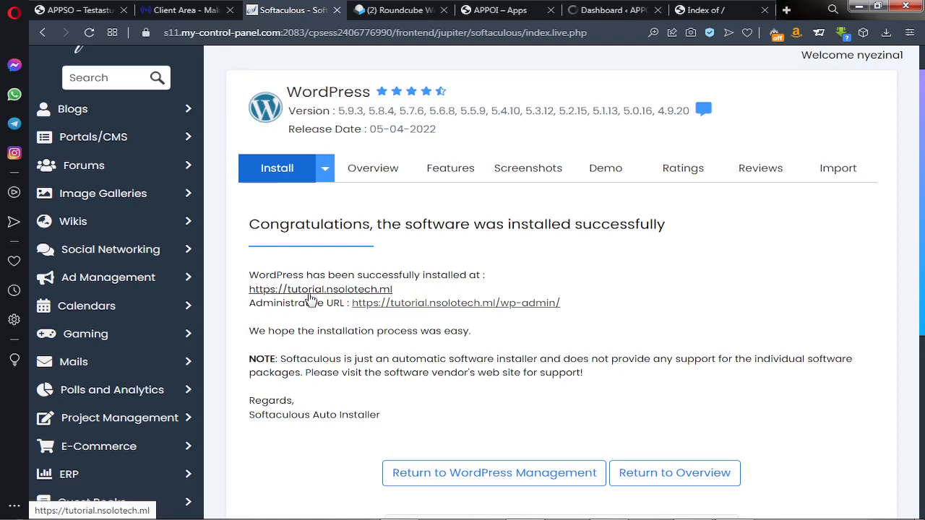
# Browse the new 'APPOI – Apps' front page and its admin Dashboard, then switch back to the APPSO tab
pyautogui.click(509, 15)
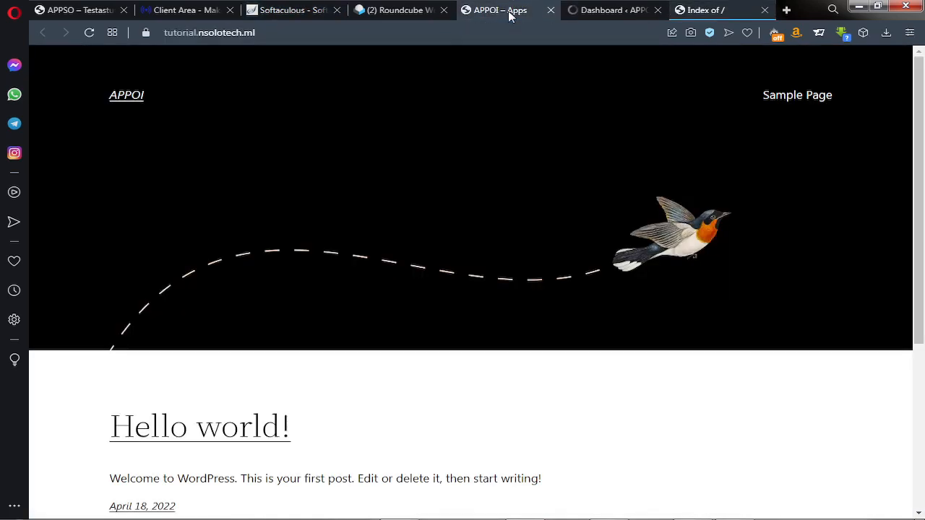
pyautogui.scroll(-4, 392, 236)
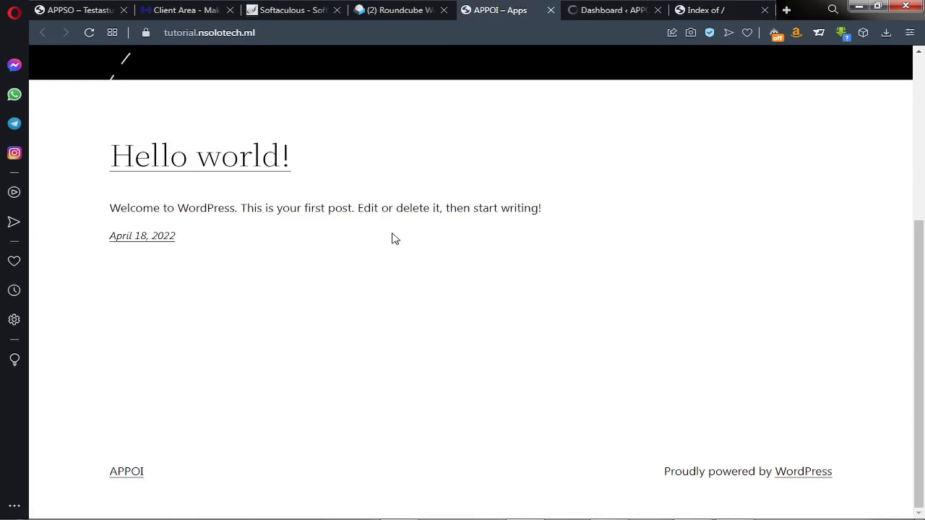
pyautogui.scroll(4, 395, 239)
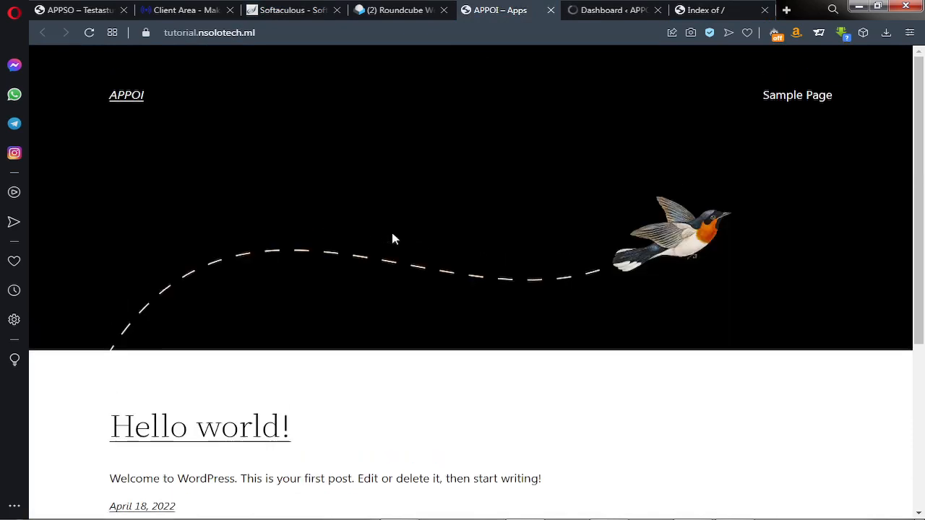
pyautogui.click(596, 13)
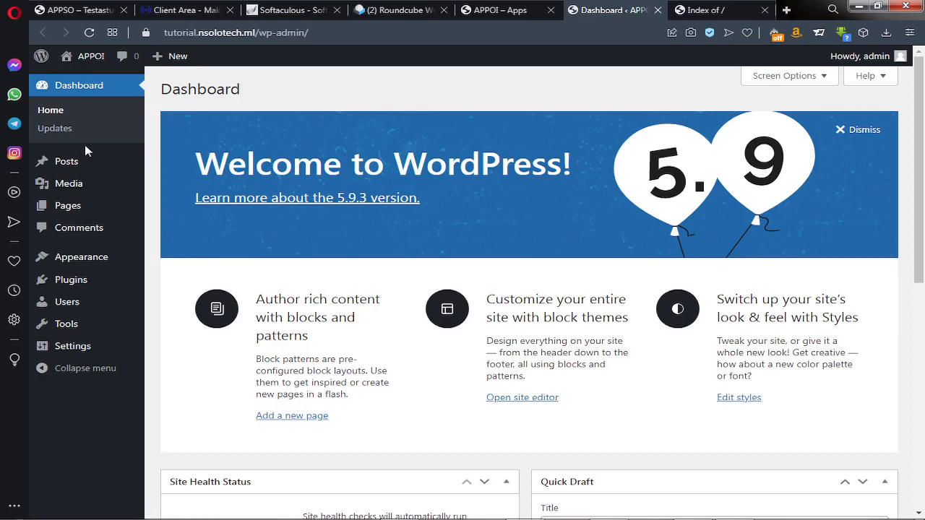
pyautogui.click(74, 10)
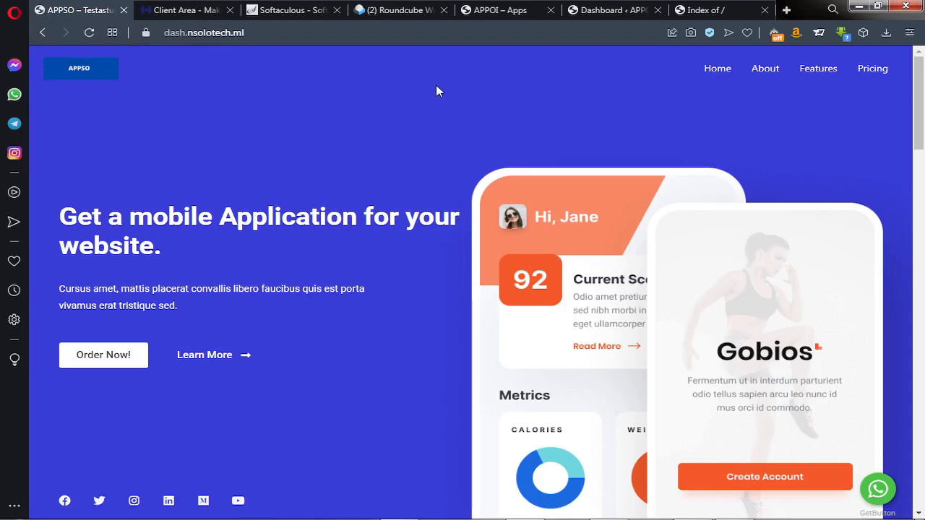
# Read the 'New Installation of WordPress' email, highlighting the admin password, then return to the APPOI Dashboard
pyautogui.click(375, 14)
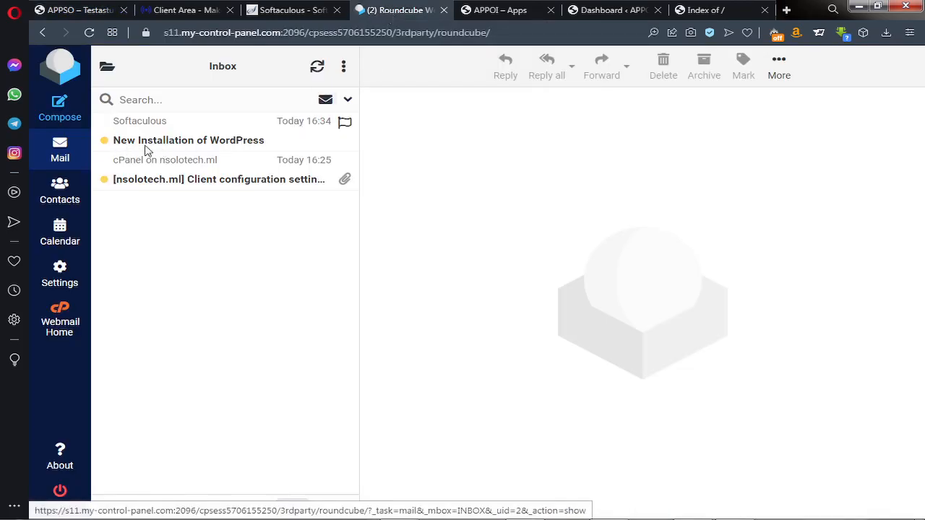
pyautogui.click(241, 144)
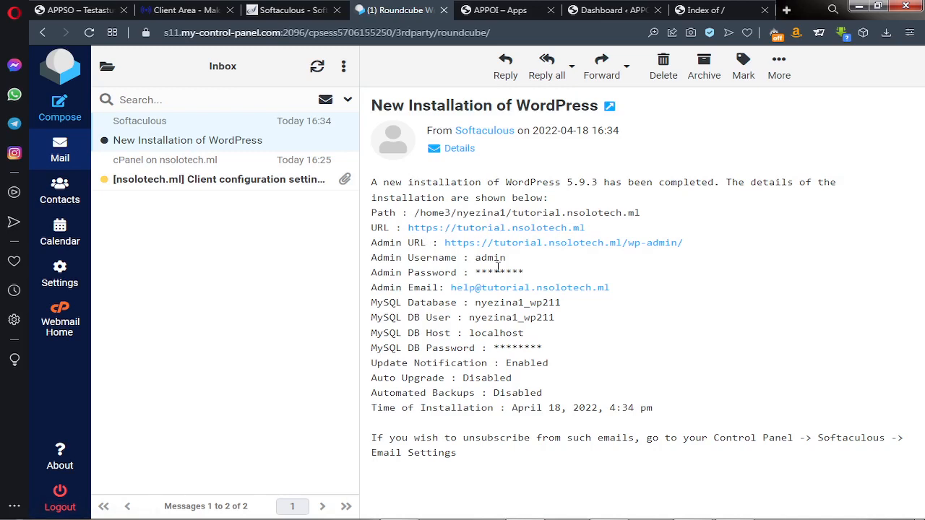
pyautogui.moveTo(499, 271); pyautogui.dragTo(475, 272)
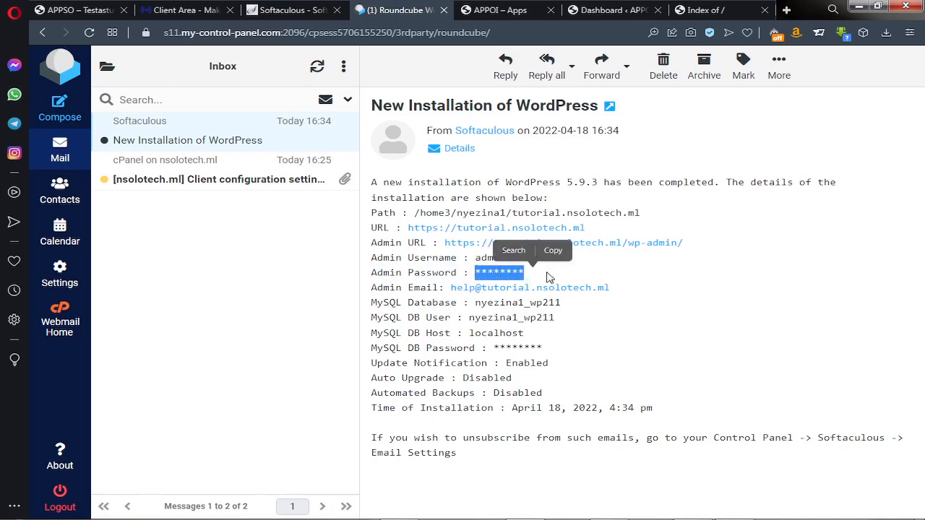
pyautogui.click(584, 279)
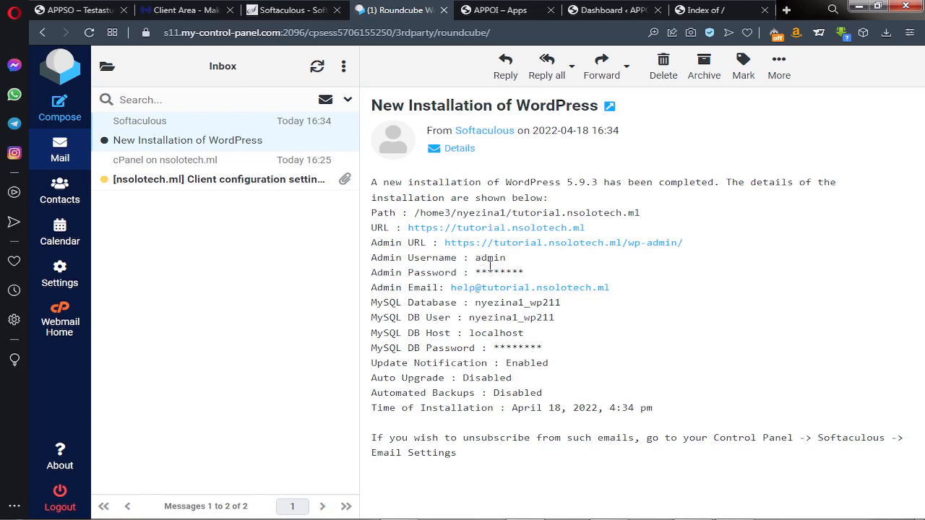
pyautogui.click(610, 8)
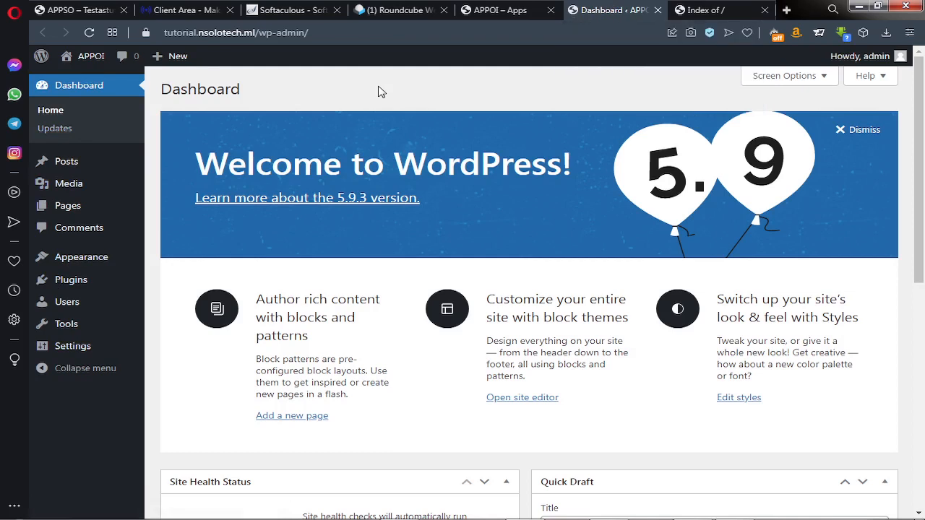
# Open Settings > General from the APPOI admin sidebar
pyautogui.moveTo(921, 138)
pyautogui.mouseDown()
pyautogui.moveTo(921, 153)
pyautogui.moveTo(921, 140)
pyautogui.mouseUp()
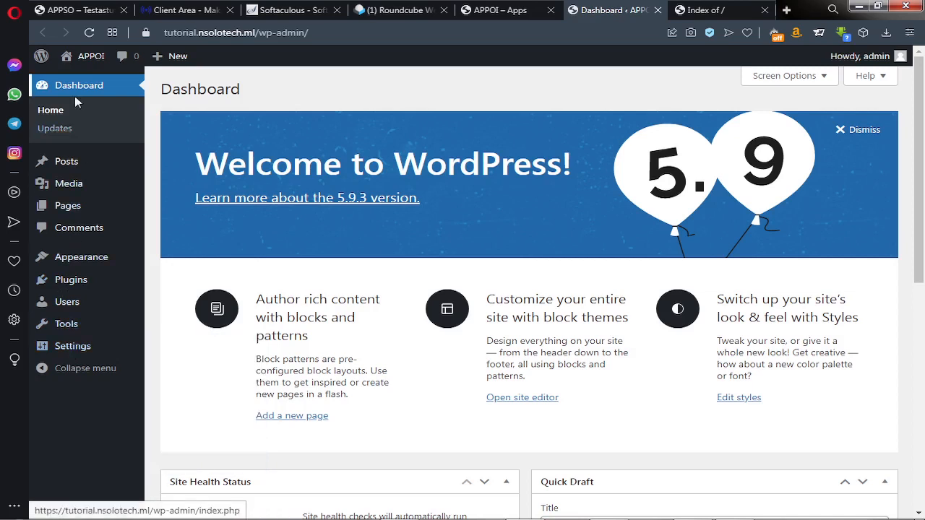
pyautogui.moveTo(67, 354)
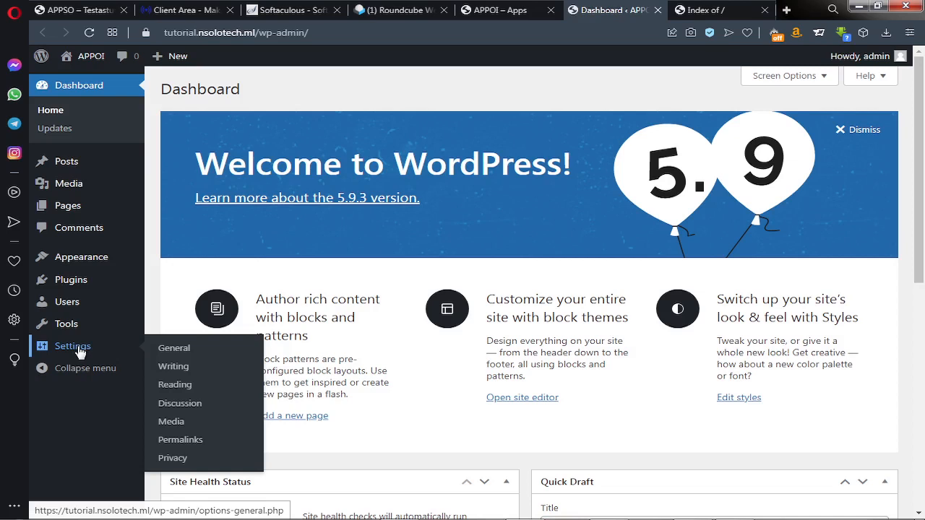
pyautogui.click(172, 358)
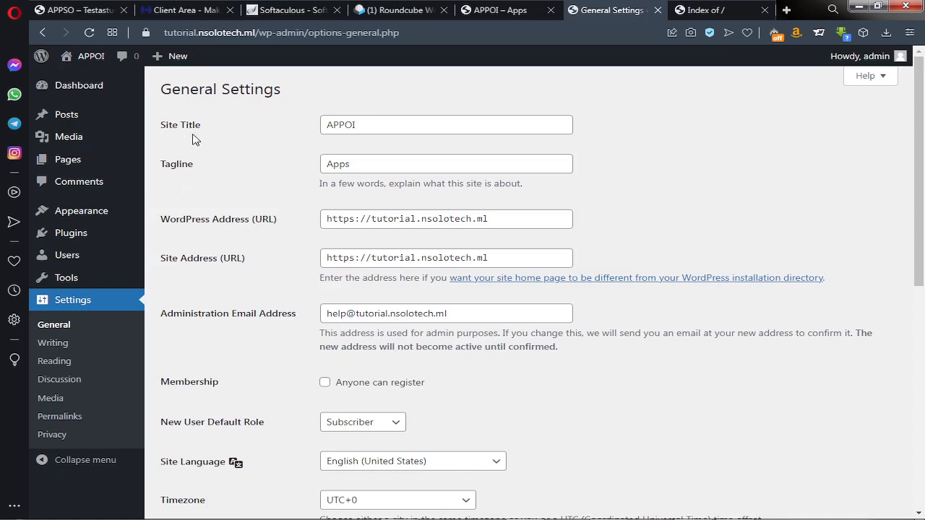
# Review General Settings (Site Title APPOI, Tagline Apps) without changes, then go to Settings > Writing
pyautogui.click(365, 125)
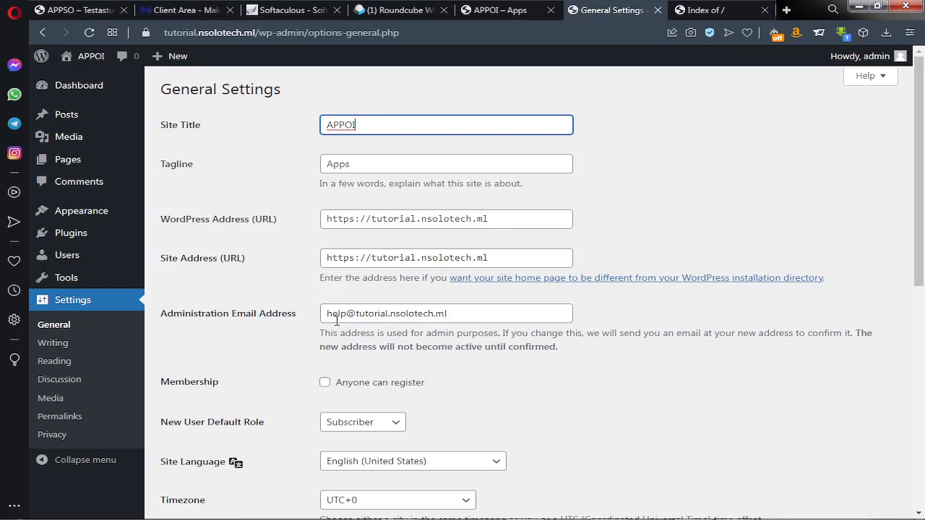
pyautogui.scroll(-1, 336, 320)
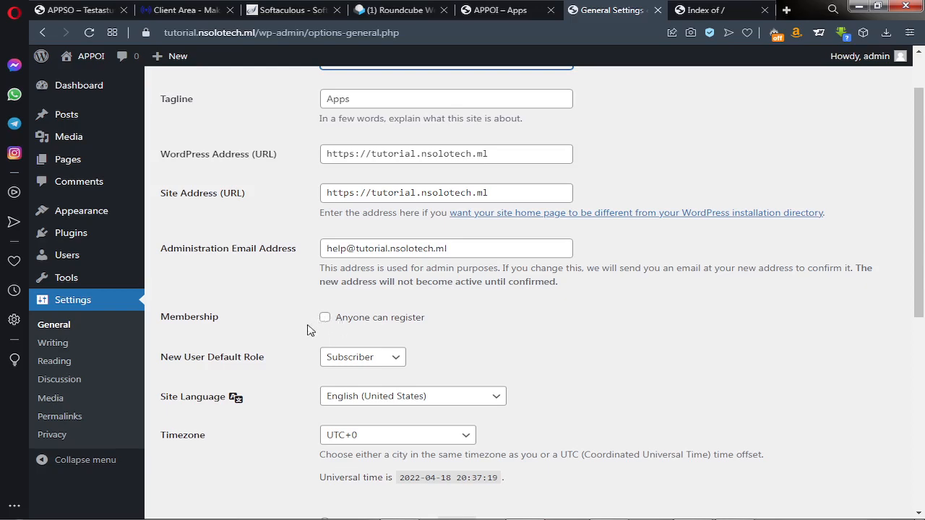
pyautogui.scroll(-1, 314, 294)
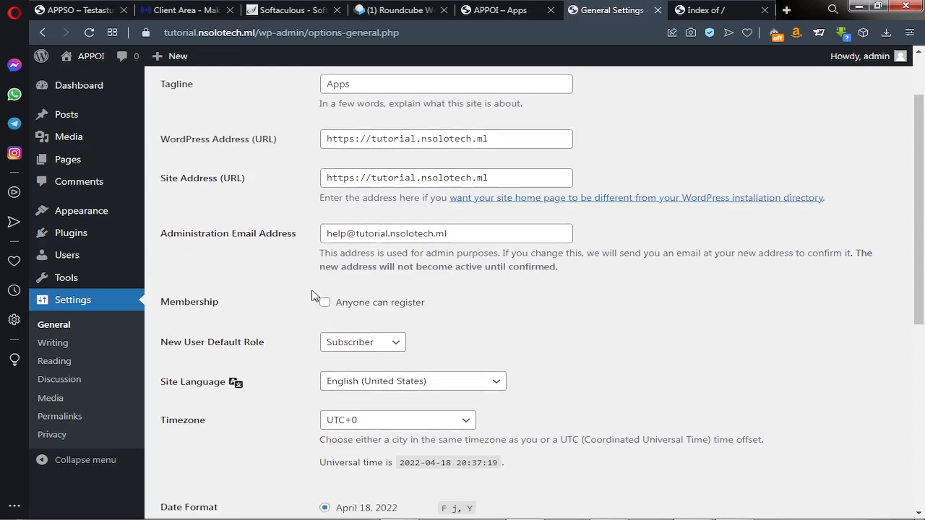
pyautogui.scroll(-3, 314, 293)
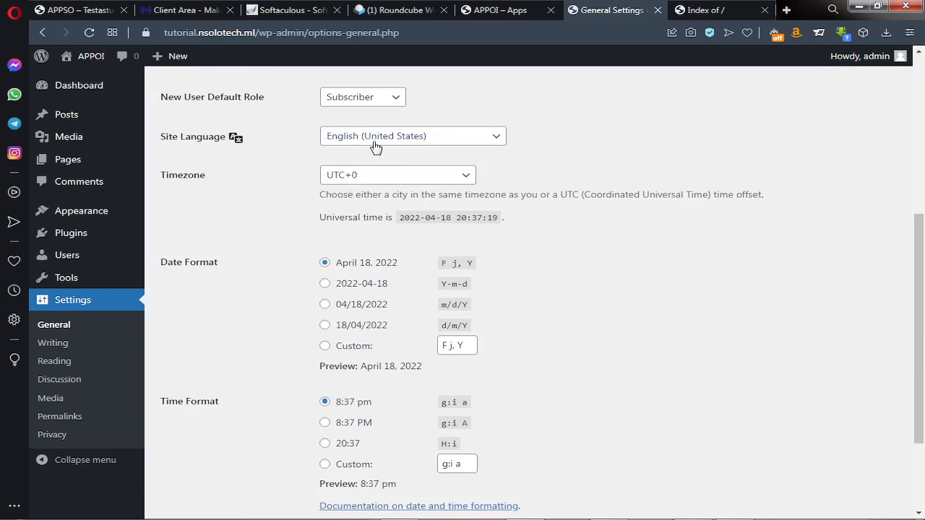
pyautogui.scroll(-1, 356, 222)
pyautogui.scroll(-2, 356, 223)
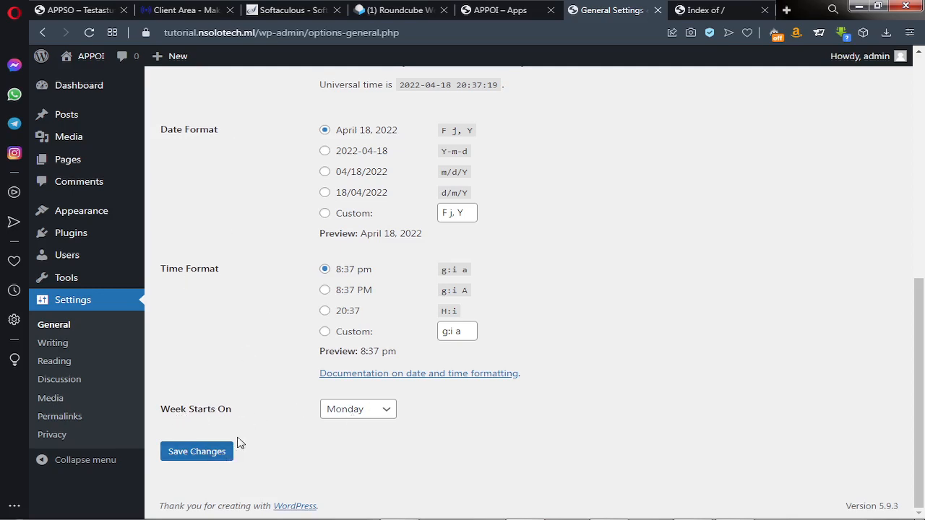
pyautogui.scroll(1, 315, 328)
pyautogui.scroll(10, 315, 328)
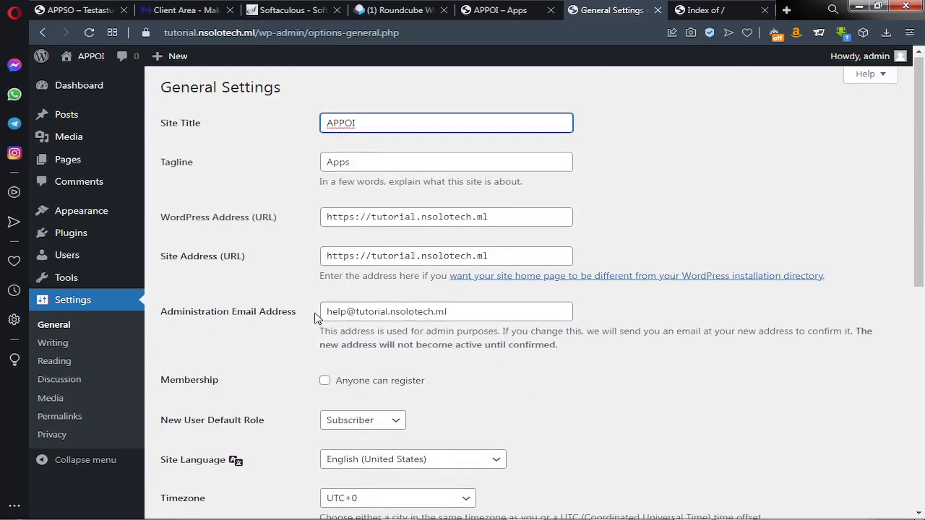
pyautogui.click(53, 346)
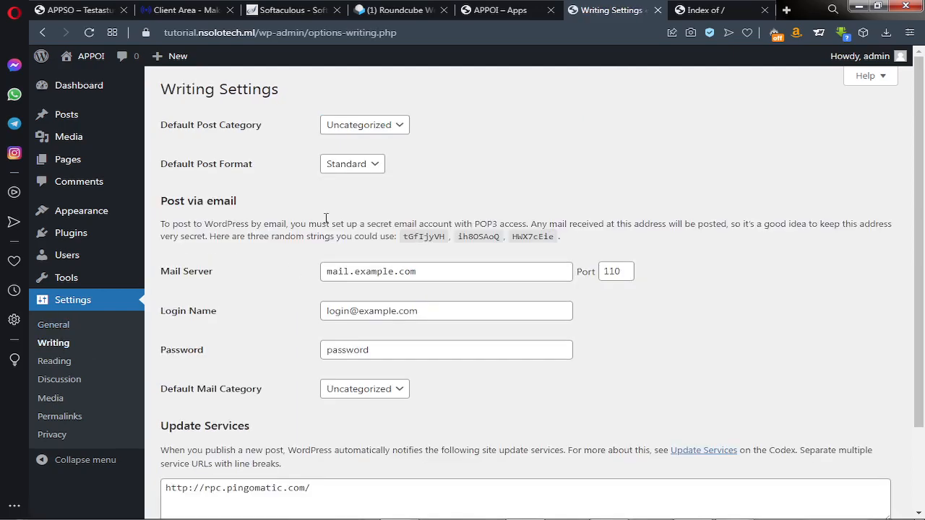
# Scroll to the bottom of Writing Settings and go to Settings > Reading
pyautogui.scroll(-2, 350, 148)
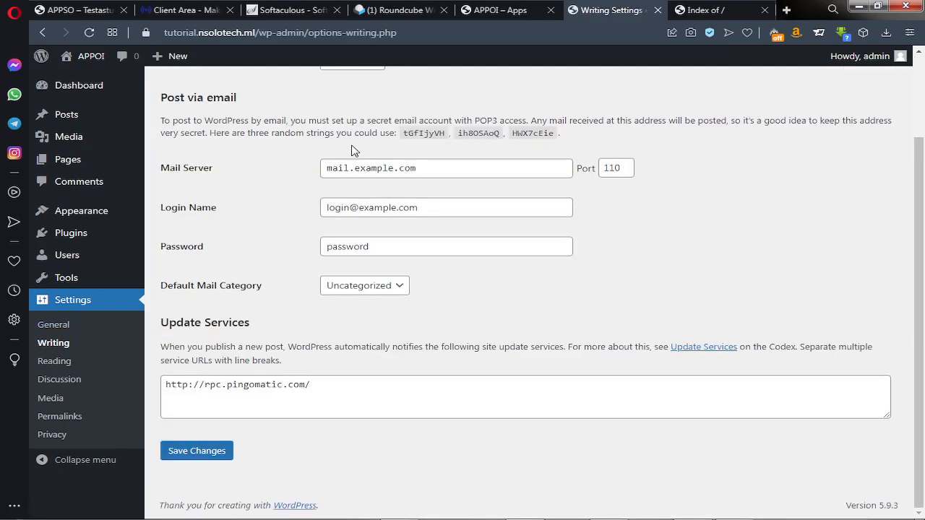
pyautogui.click(55, 365)
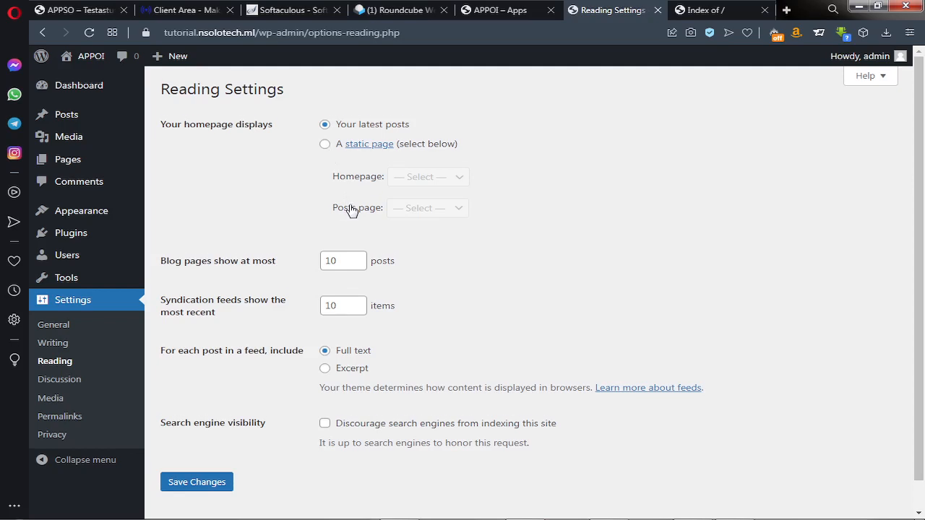
# Scroll through Reading Settings and go to Settings > Permalinks
pyautogui.scroll(-1, 352, 211)
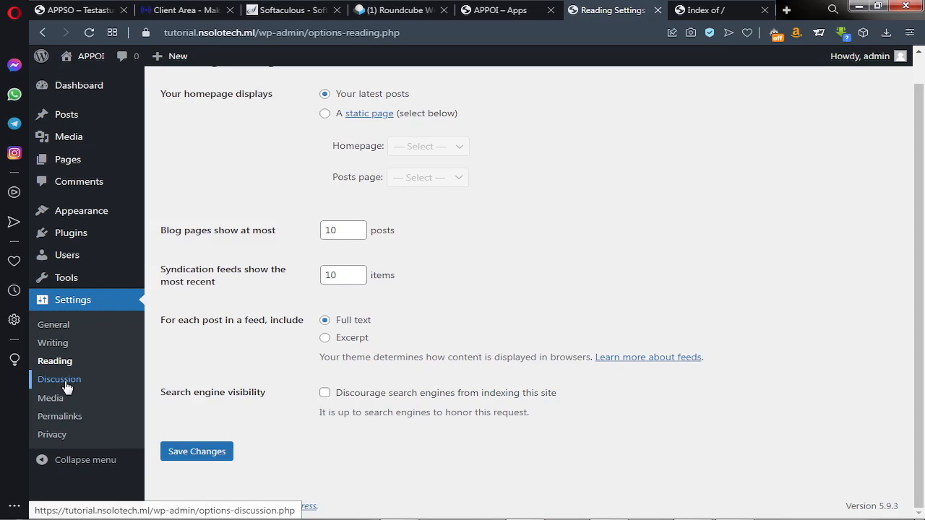
pyautogui.click(59, 424)
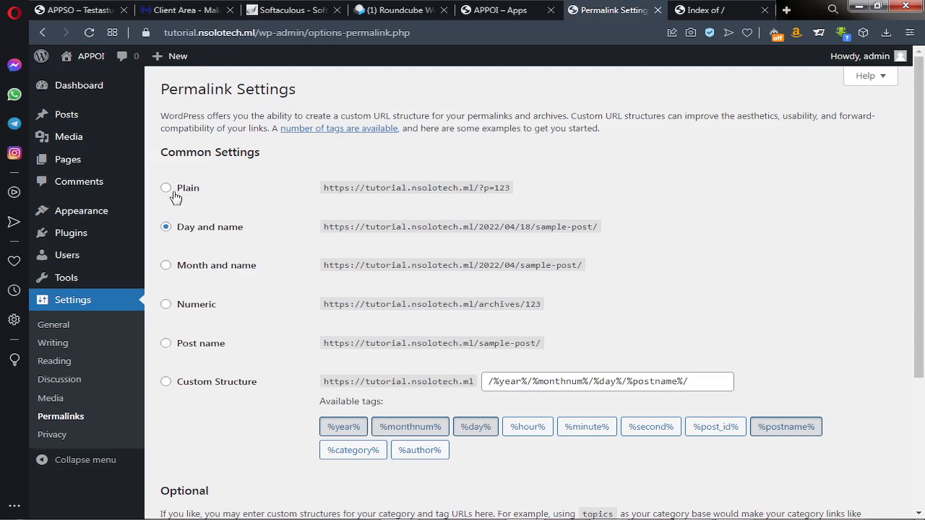
# On the APPSO landing page, use Order Now! to show the Pricing page's clean address
pyautogui.click(80, 11)
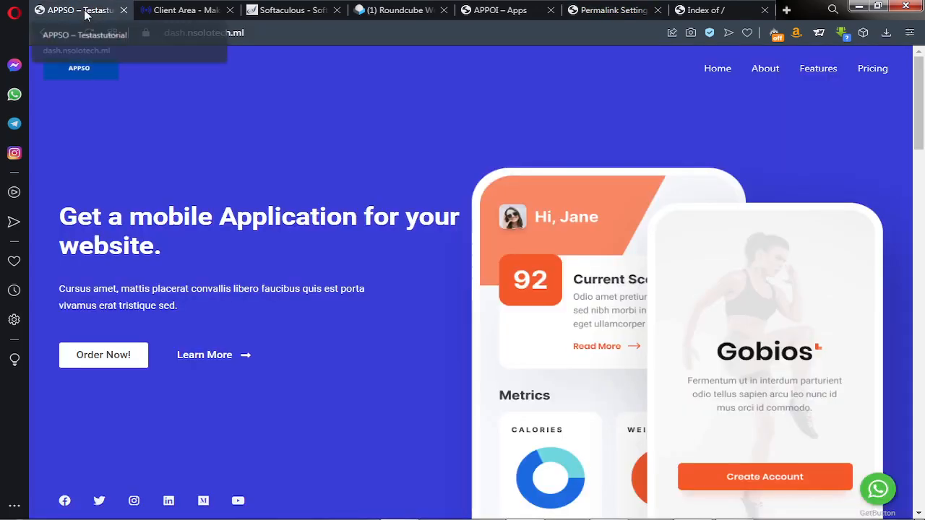
pyautogui.click(114, 366)
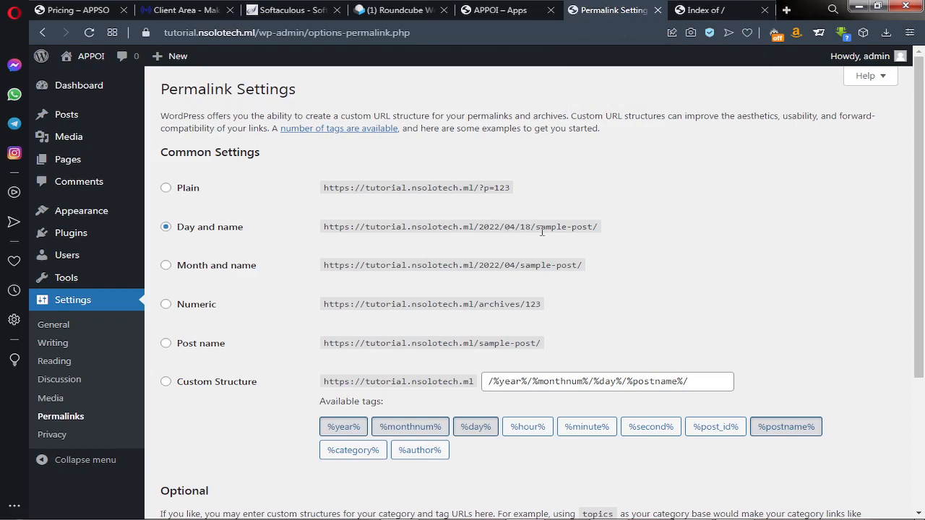
# Select the Post name permalink structure and save the changes
pyautogui.click(181, 348)
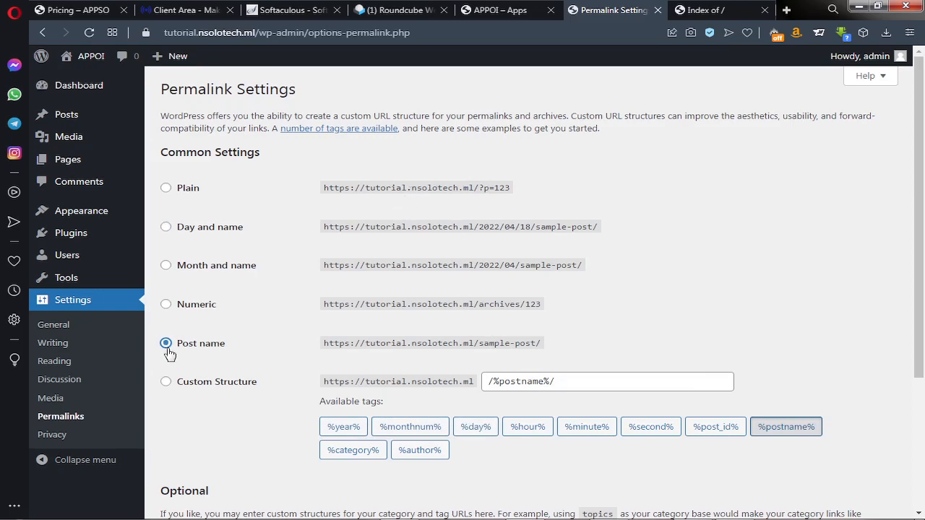
pyautogui.scroll(-3, 252, 374)
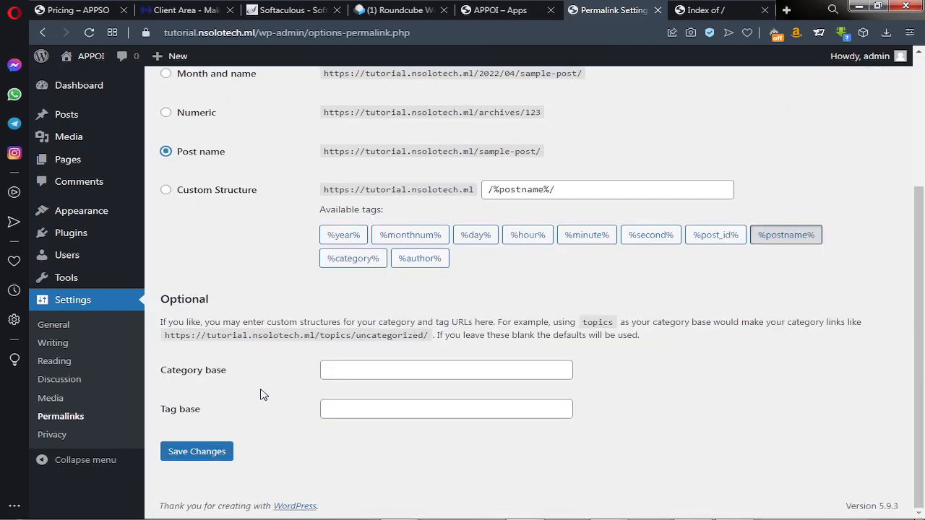
pyautogui.click(215, 449)
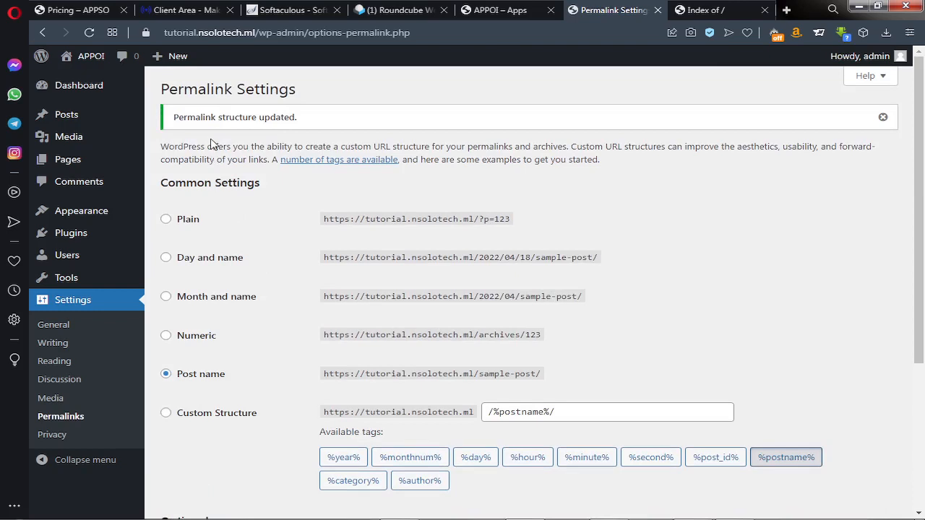
pyautogui.click(50, 436)
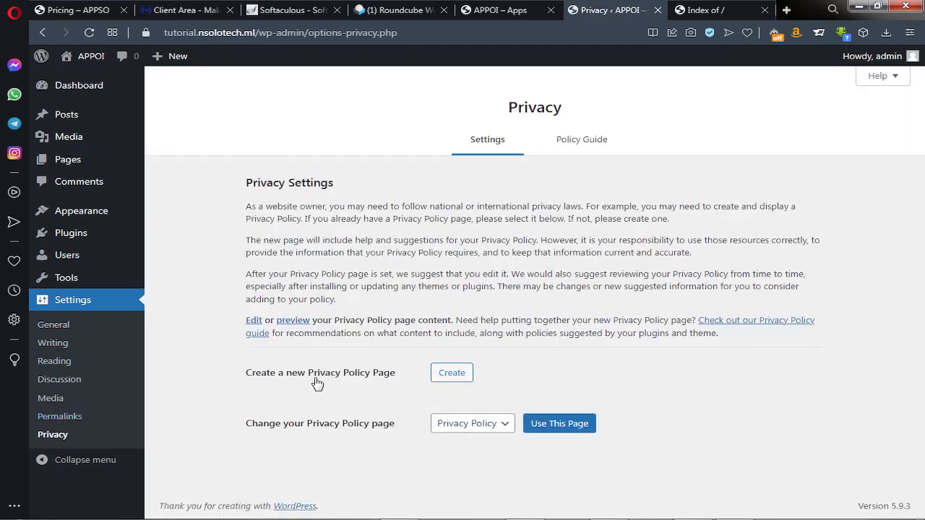
# Keep 'Privacy Policy' as the privacy page, toggle the sidebar collapse, and open Users > Profile
pyautogui.click(504, 426)
pyautogui.click(504, 430)
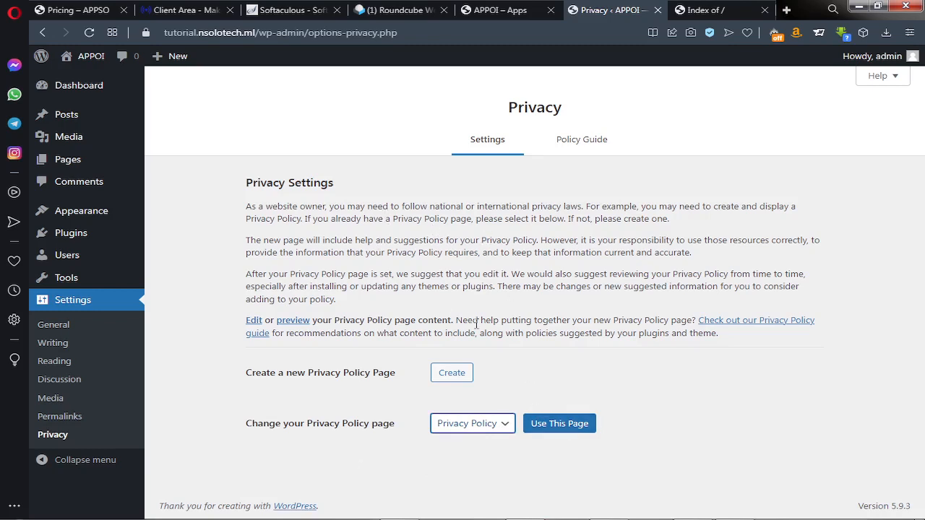
pyautogui.click(80, 467)
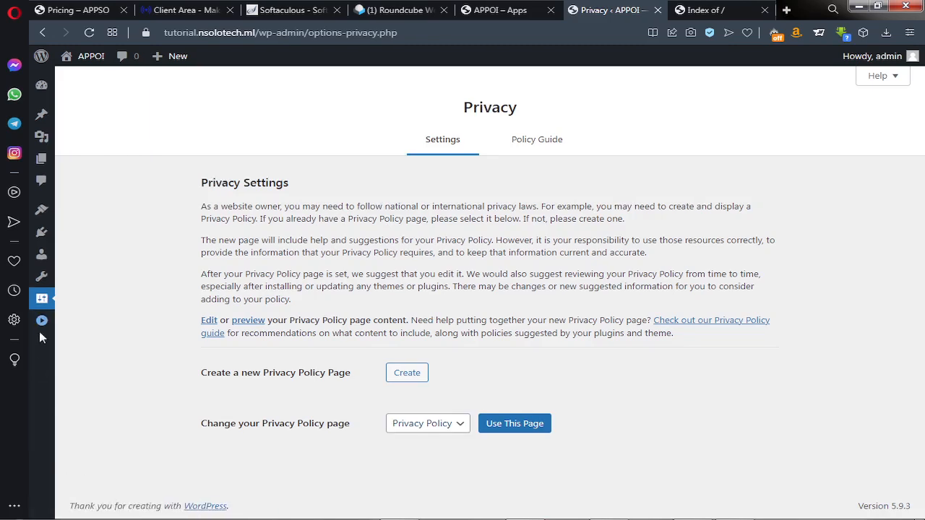
pyautogui.click(43, 326)
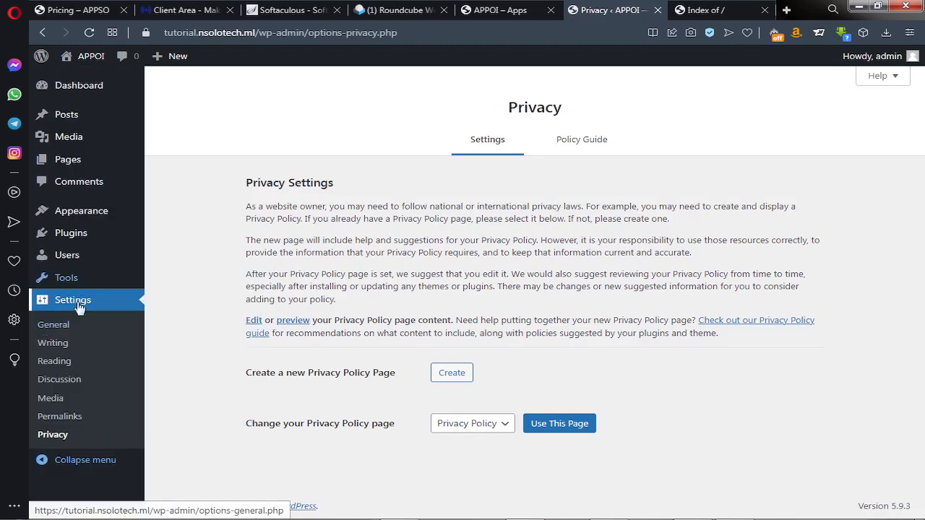
pyautogui.moveTo(66, 268)
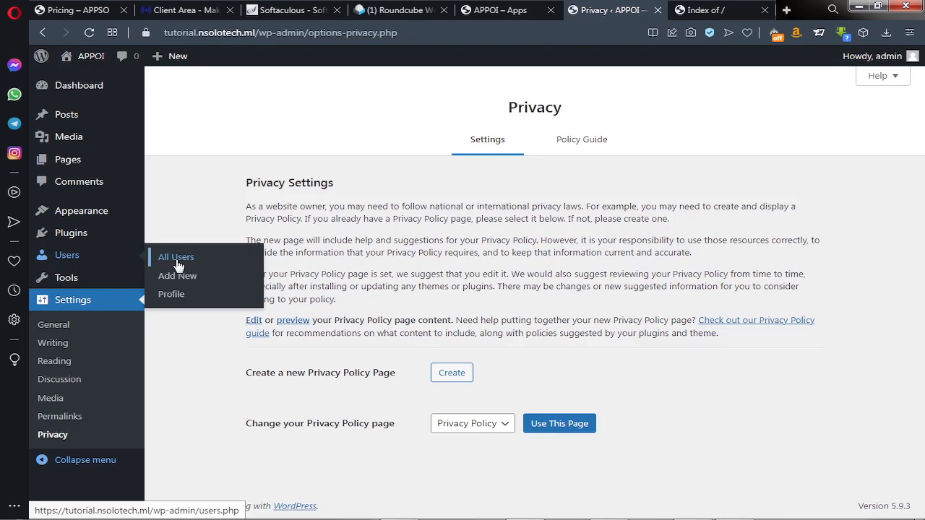
pyautogui.click(173, 295)
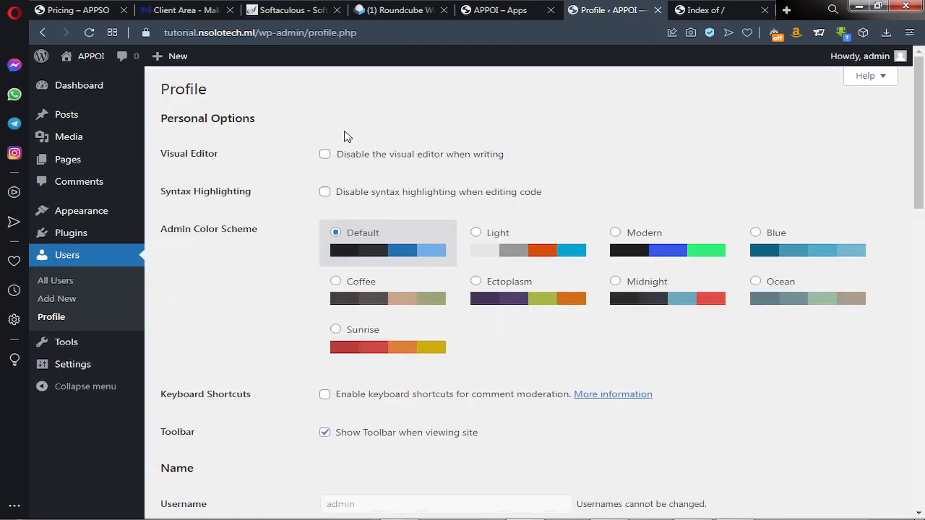
# Preview the Light, Modern, Coffee, Ectoplasm, Midnight, Ocean and Sunrise colour schemes, then restore Default
pyautogui.click(489, 244)
pyautogui.click(616, 234)
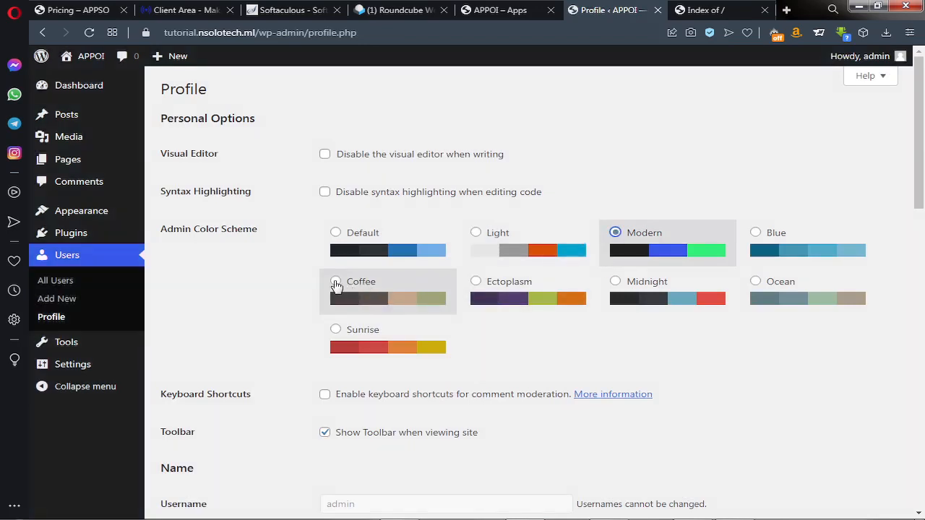
pyautogui.click(336, 283)
pyautogui.click(476, 281)
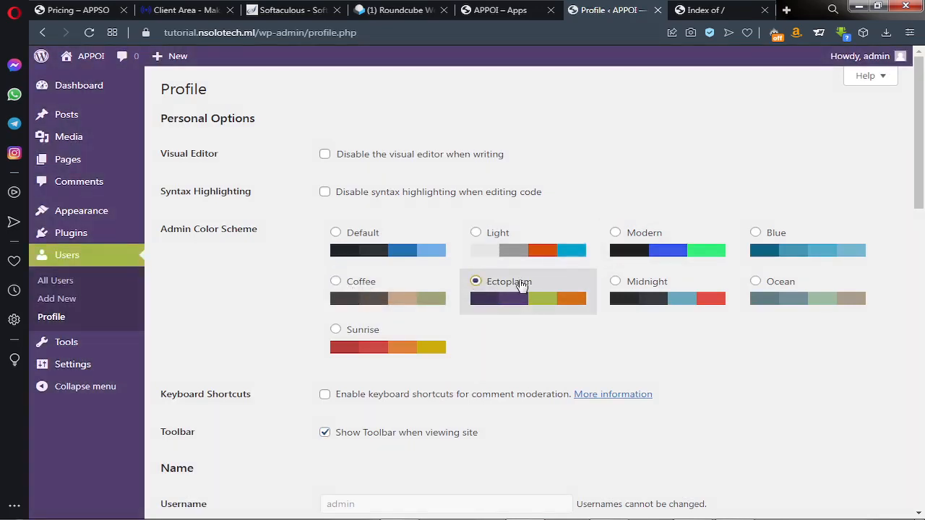
pyautogui.click(615, 283)
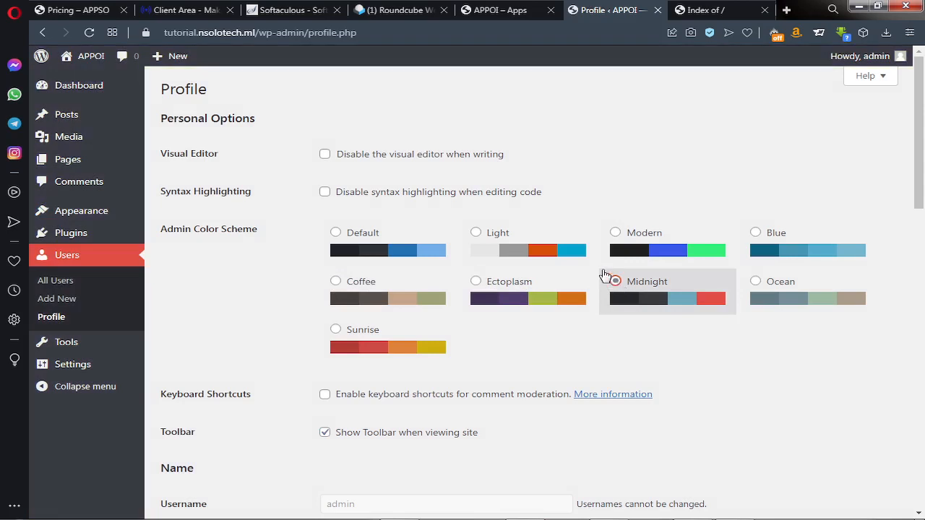
pyautogui.click(755, 284)
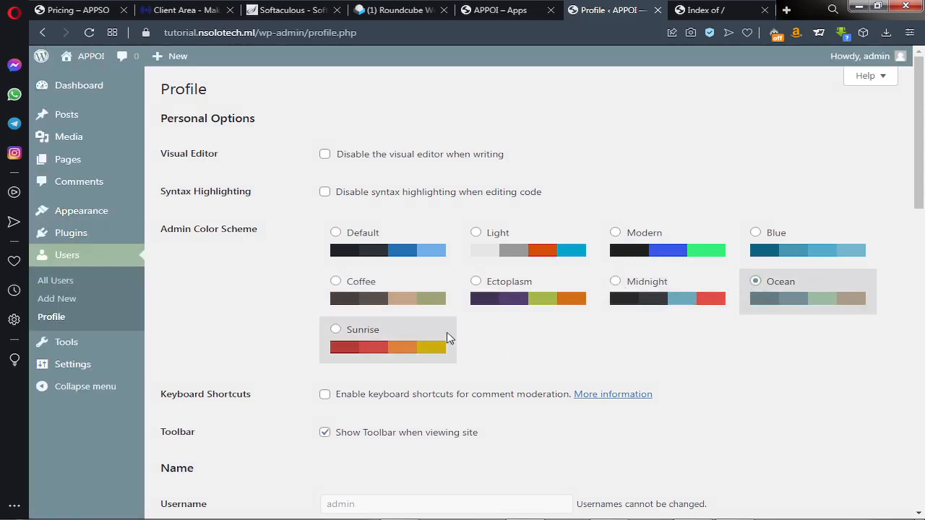
pyautogui.click(337, 330)
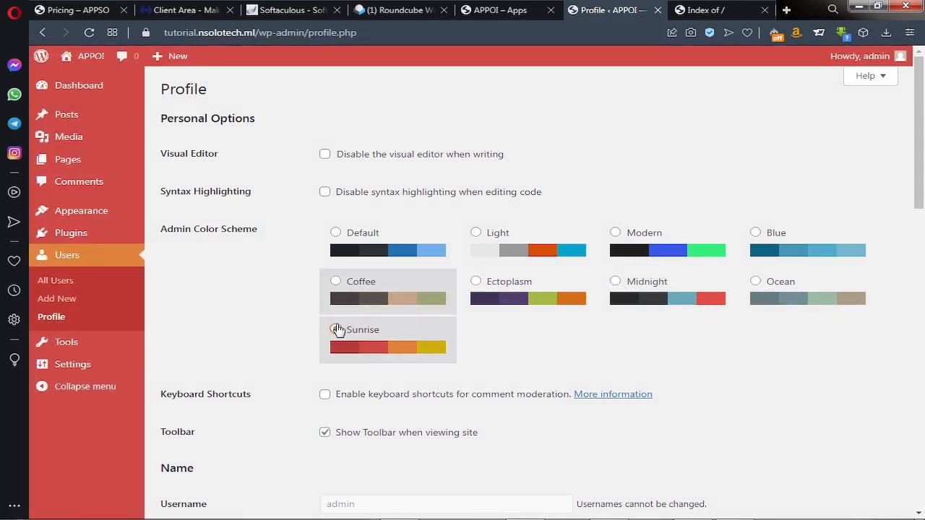
pyautogui.click(336, 232)
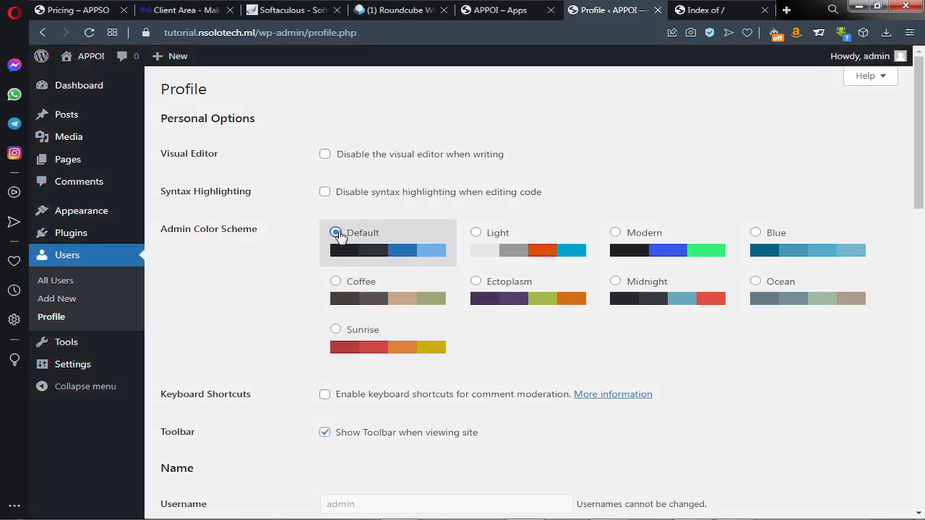
# Scroll through the remaining profile settings, then go to Users > All Users
pyautogui.scroll(-4, 329, 282)
pyautogui.scroll(-1, 327, 281)
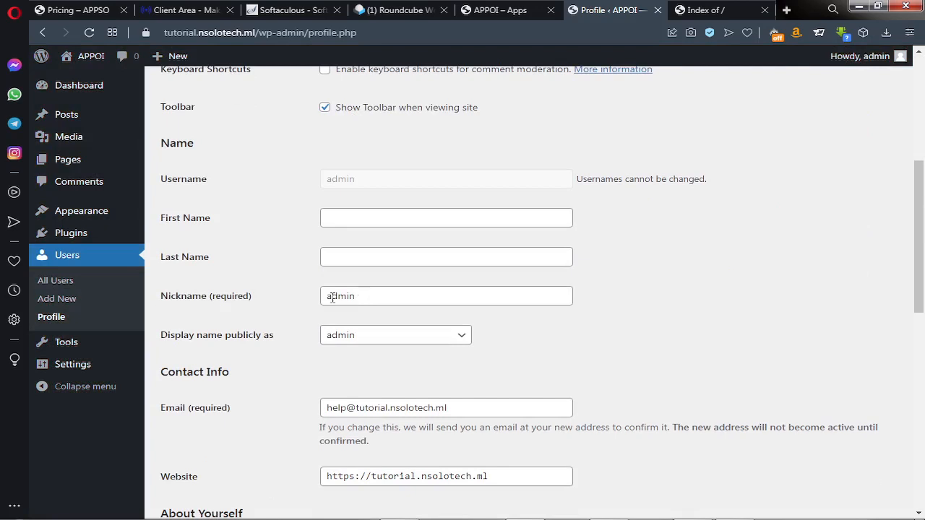
pyautogui.scroll(-2, 262, 364)
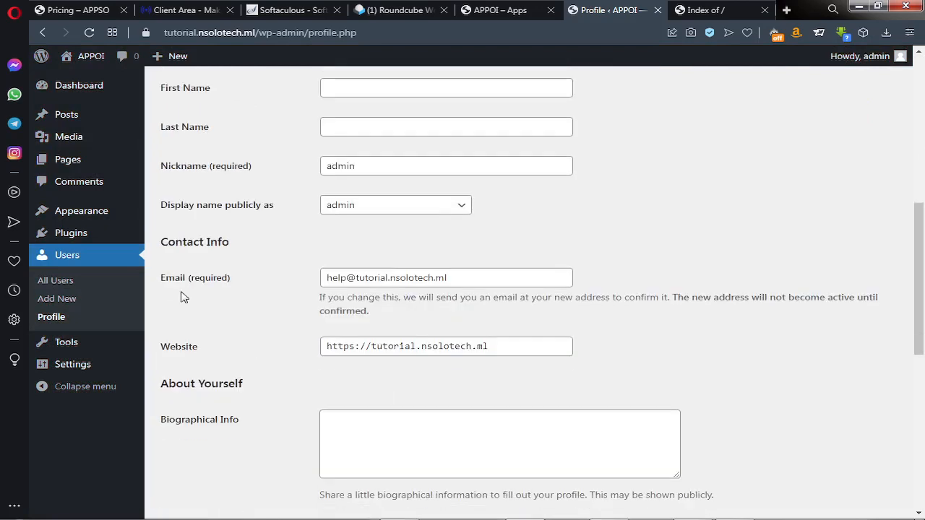
pyautogui.scroll(-1, 208, 338)
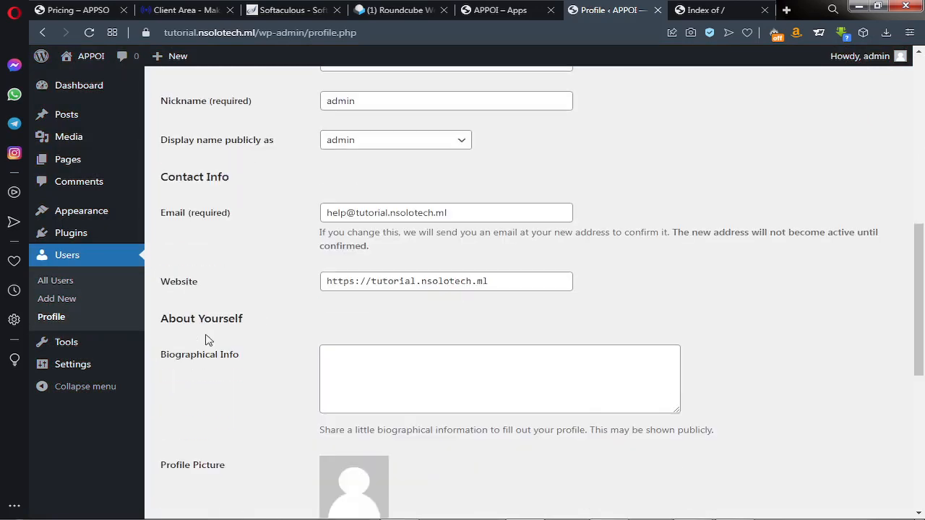
pyautogui.scroll(-2, 190, 358)
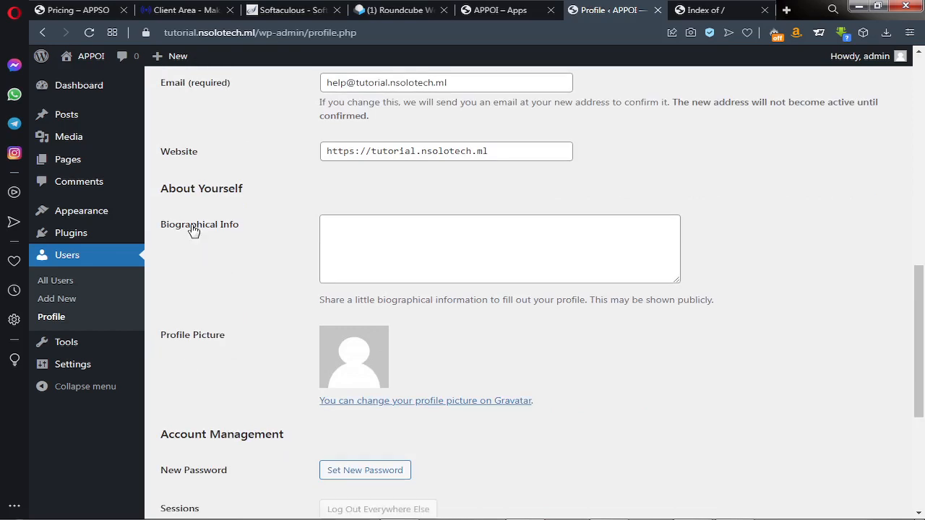
pyautogui.scroll(-3, 358, 296)
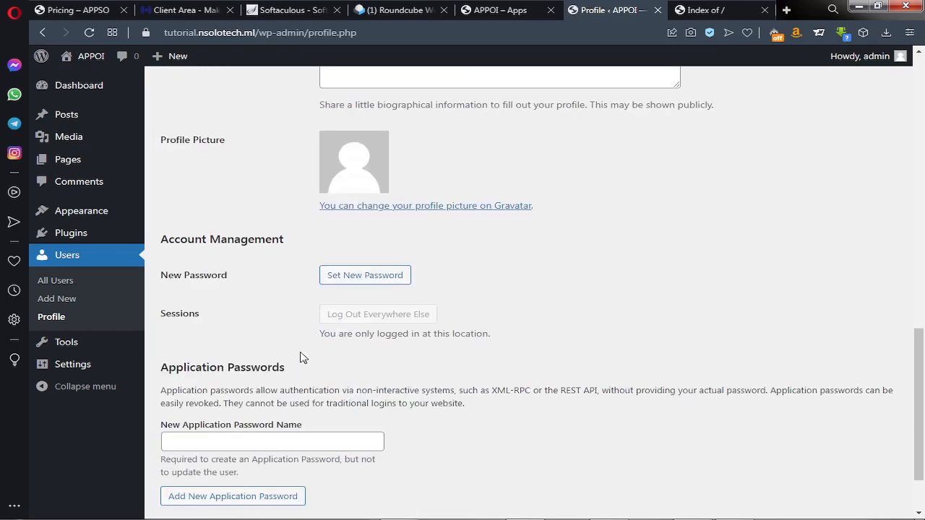
pyautogui.scroll(-2, 302, 288)
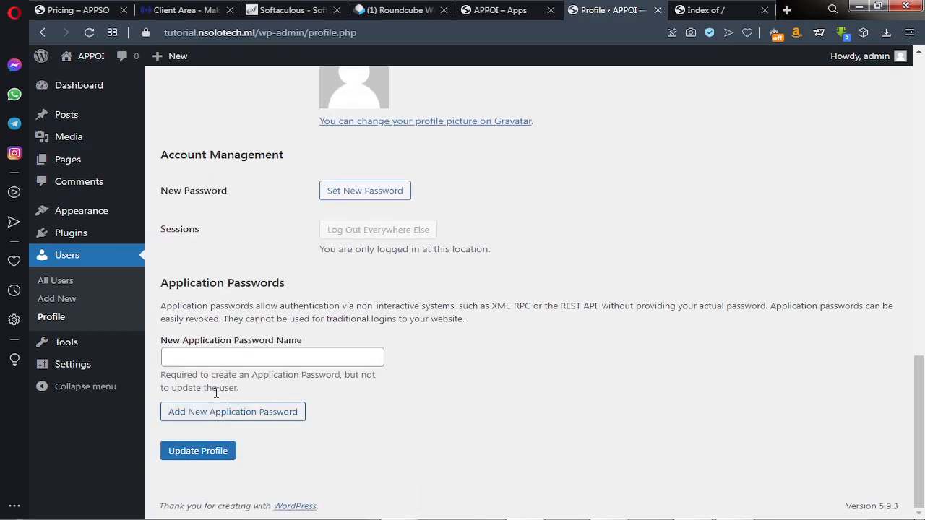
pyautogui.click(64, 287)
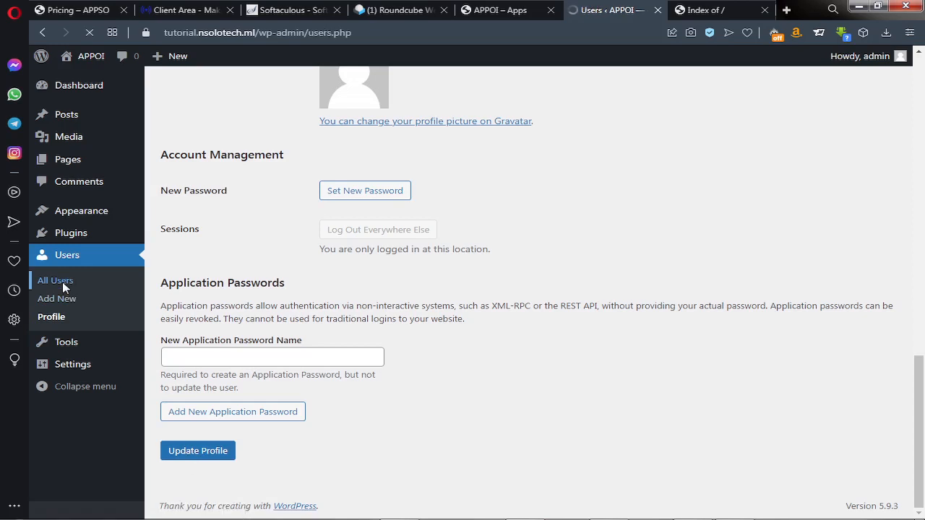
# In All Users, check the role options for the admin account and keep it Administrator
pyautogui.moveTo(248, 200)
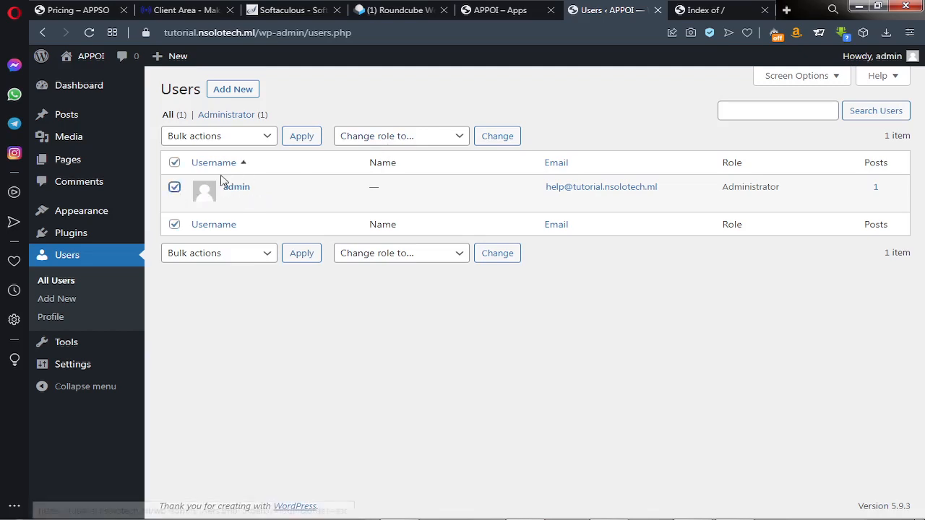
pyautogui.click(437, 142)
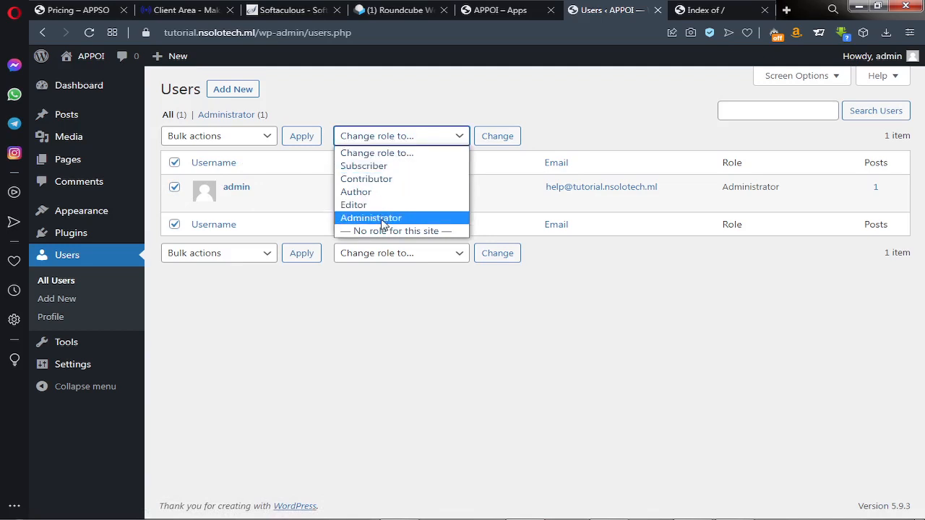
pyautogui.click(332, 309)
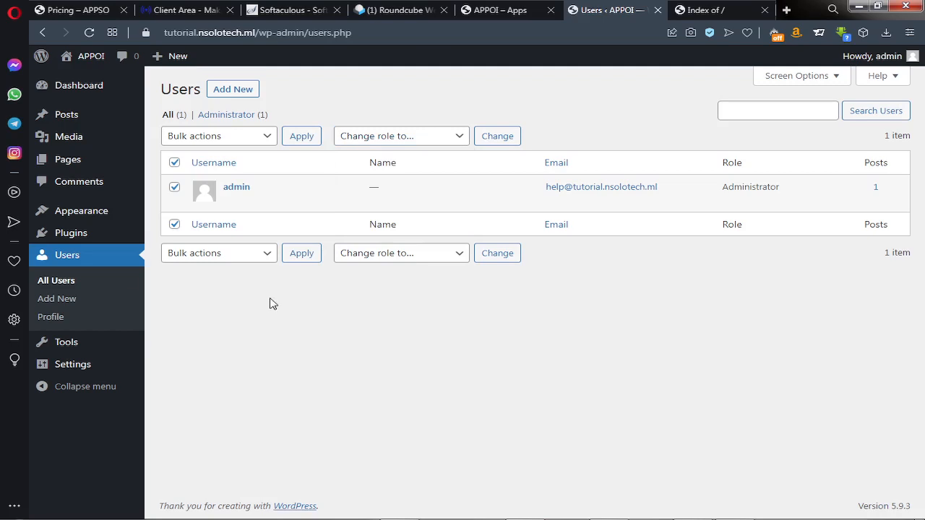
pyautogui.moveTo(73, 243)
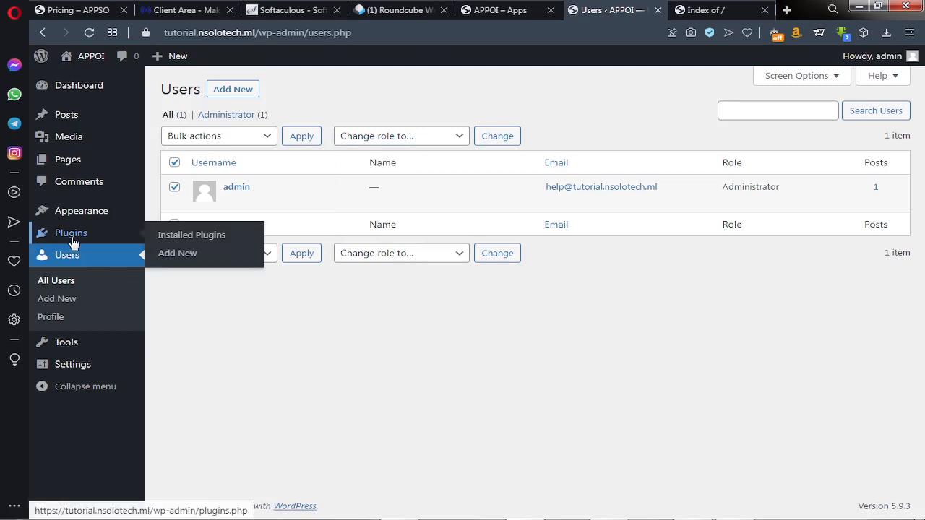
# Open the Add Plugins page, glance at the APPSO pricing tab, then return to Add Plugins
pyautogui.click(182, 254)
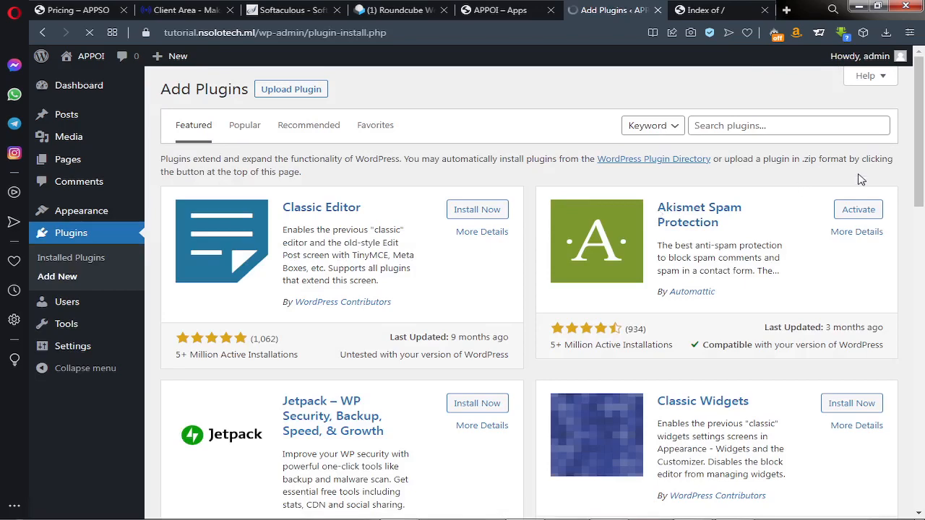
pyautogui.moveTo(923, 152)
pyautogui.mouseDown()
pyautogui.moveTo(923, 197)
pyautogui.moveTo(924, 139)
pyautogui.moveTo(923, 355)
pyautogui.moveTo(923, 145)
pyautogui.mouseUp()
pyautogui.moveTo(74, 221)
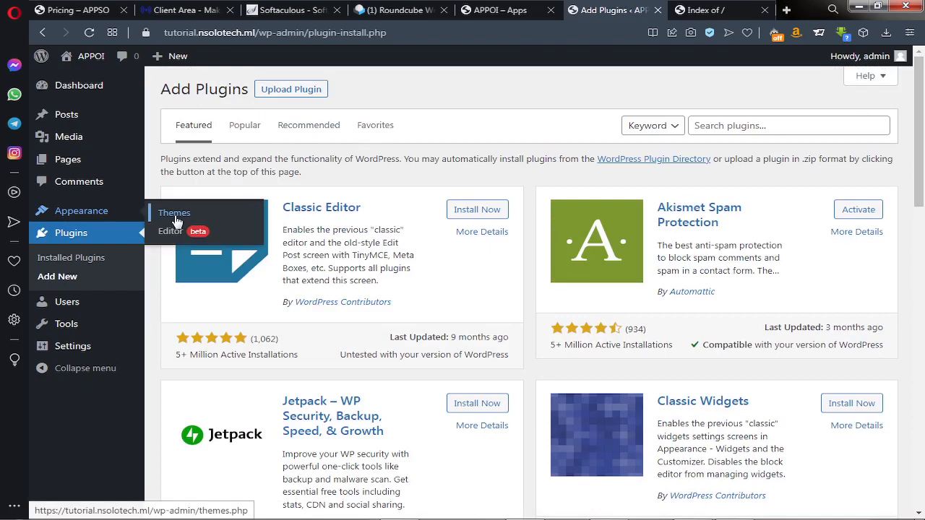
pyautogui.click(76, 11)
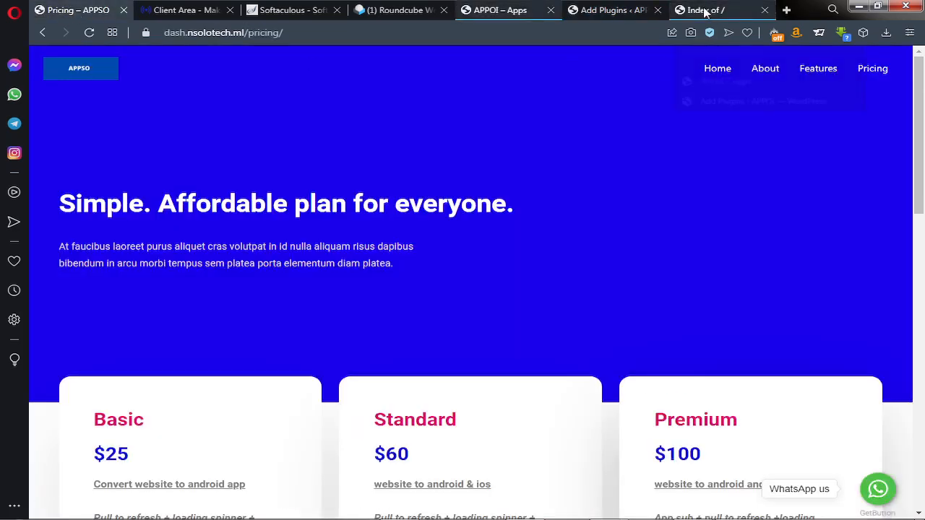
pyautogui.click(626, 8)
# Review the installed themes (Twenty Twenty-Two active), then browse the popular themes in Add Themes
pyautogui.moveTo(99, 210)
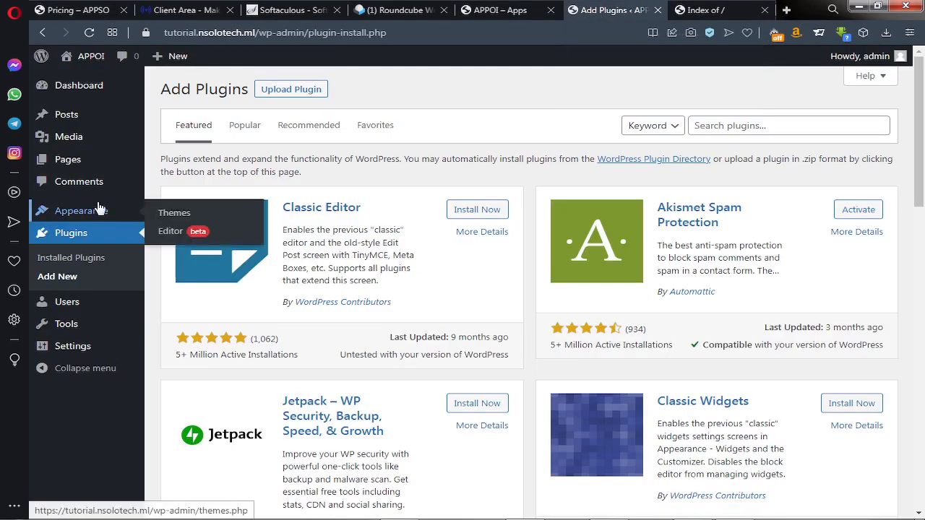
pyautogui.click(175, 216)
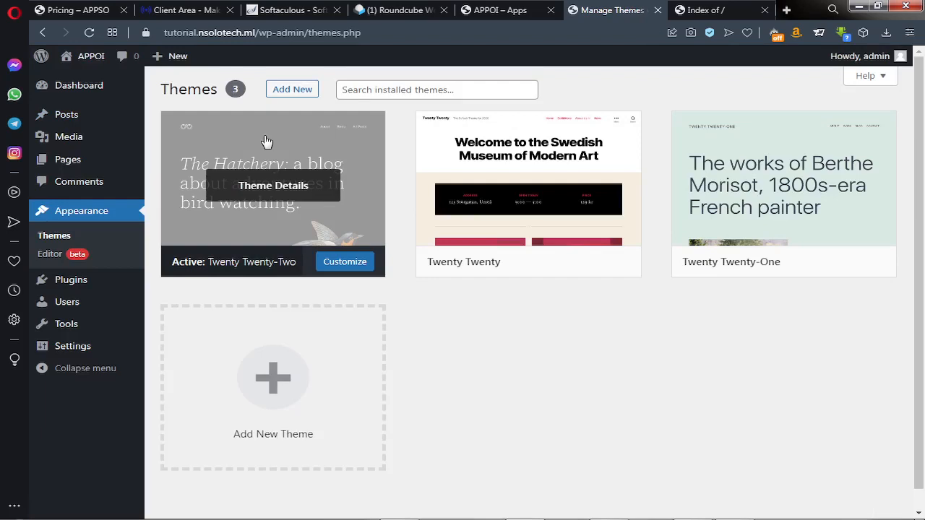
pyautogui.click(302, 93)
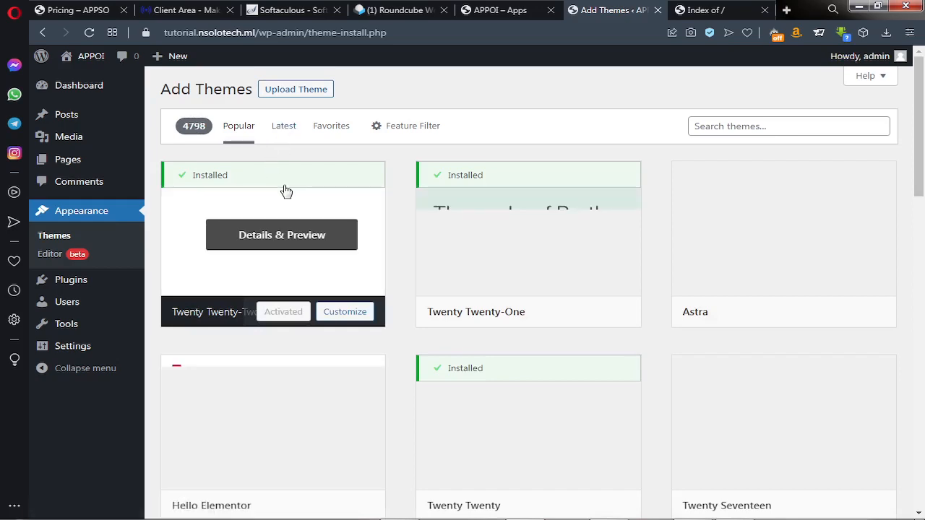
pyautogui.scroll(-3, 289, 195)
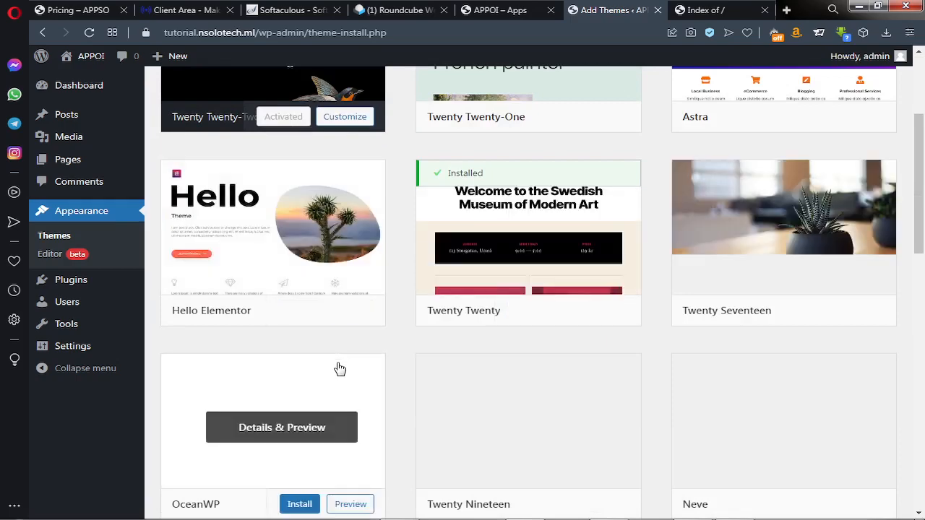
pyautogui.scroll(3, 353, 367)
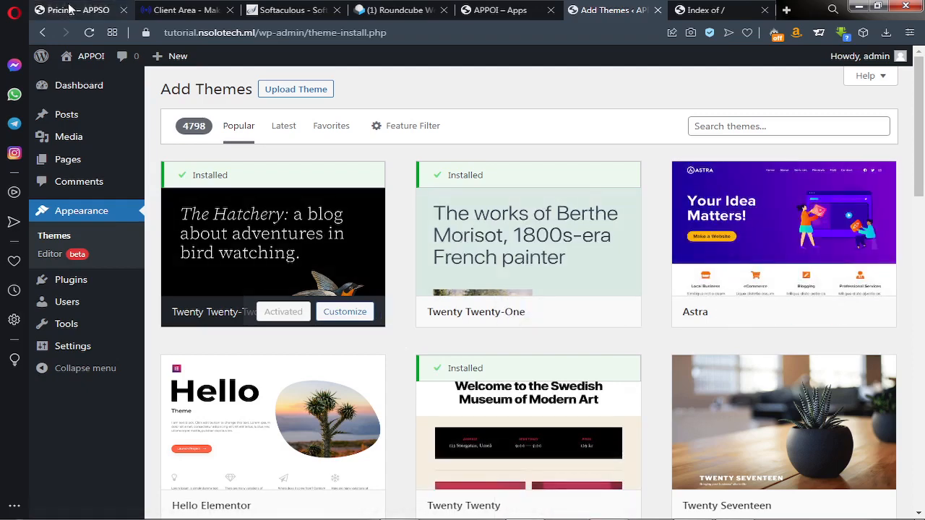
# Switch to the APPSO pricing tab and scroll to the Basic $25, Standard $60 and Premium $100 plans
pyautogui.click(33, 8)
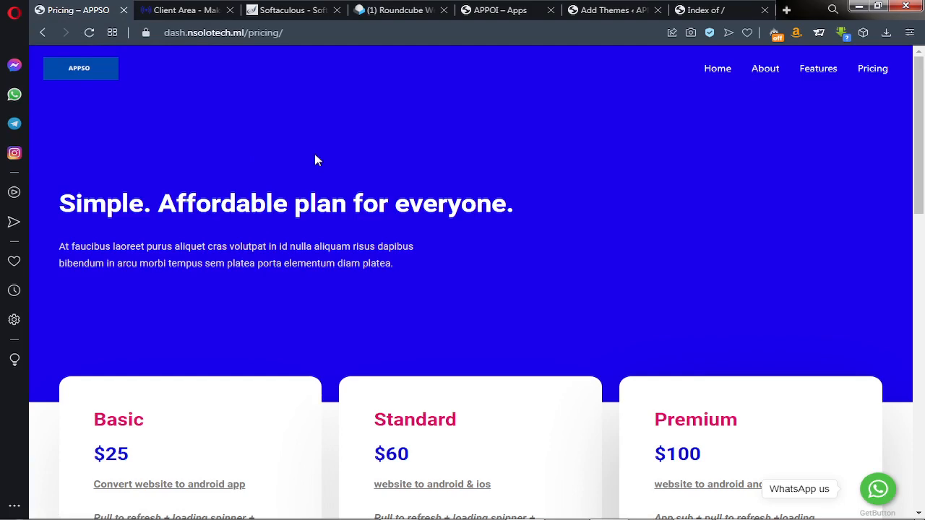
pyautogui.scroll(-2, 315, 159)
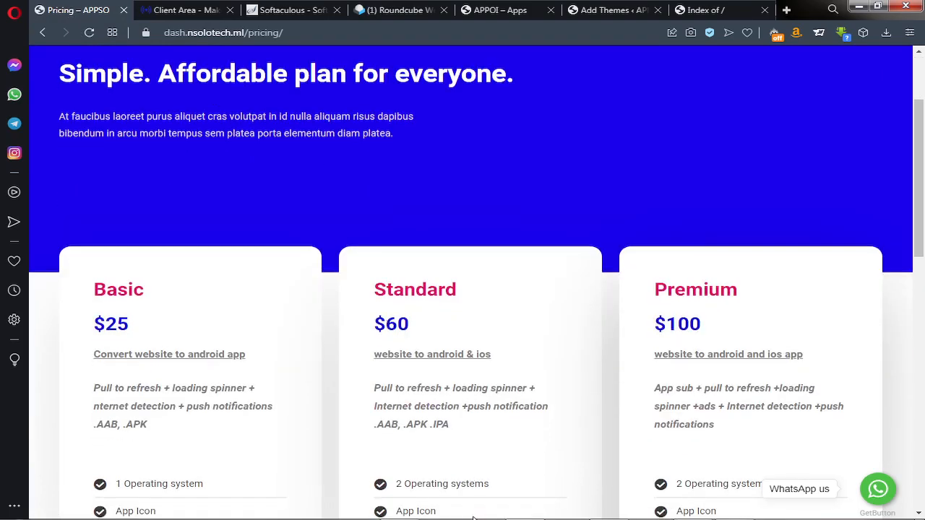
pyautogui.moveTo(452, 516)
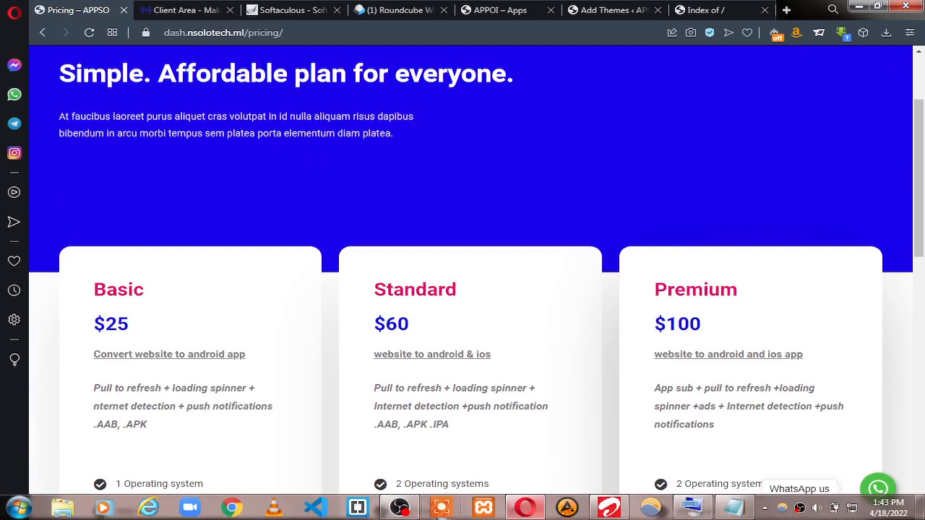